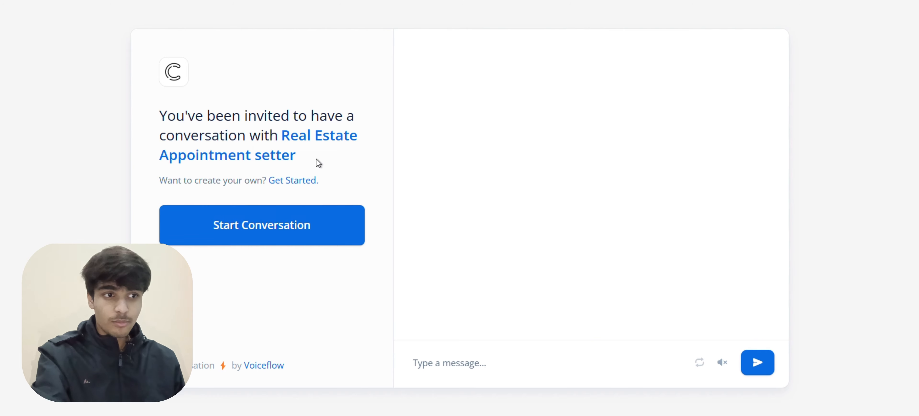
Start a test conversation with the Real Estate agent and reply 'Book an appointment'
drag(281, 135, 328, 143)
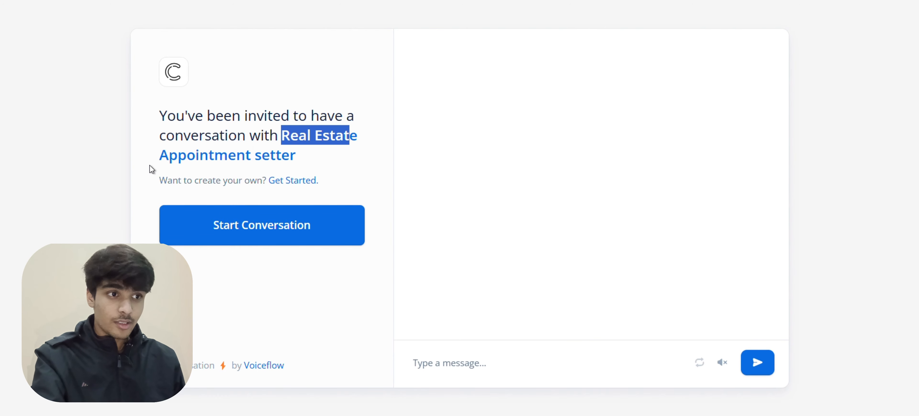
drag(157, 155, 282, 156)
click(304, 240)
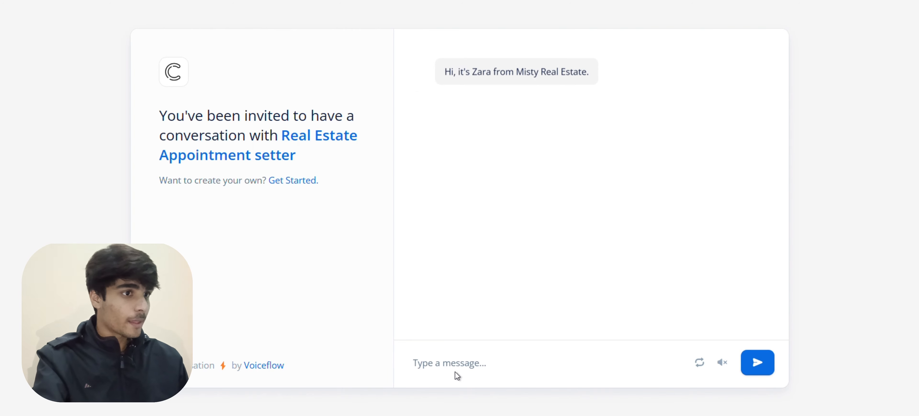
drag(454, 74, 543, 73)
click(468, 107)
drag(468, 107, 535, 104)
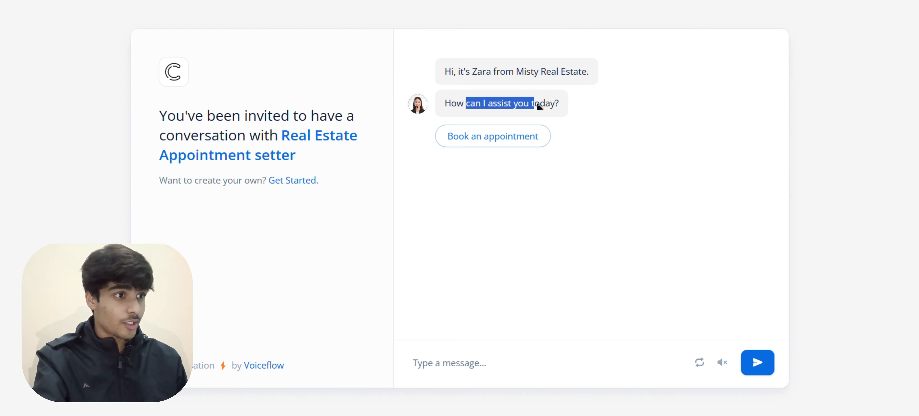
click(505, 144)
click(462, 379)
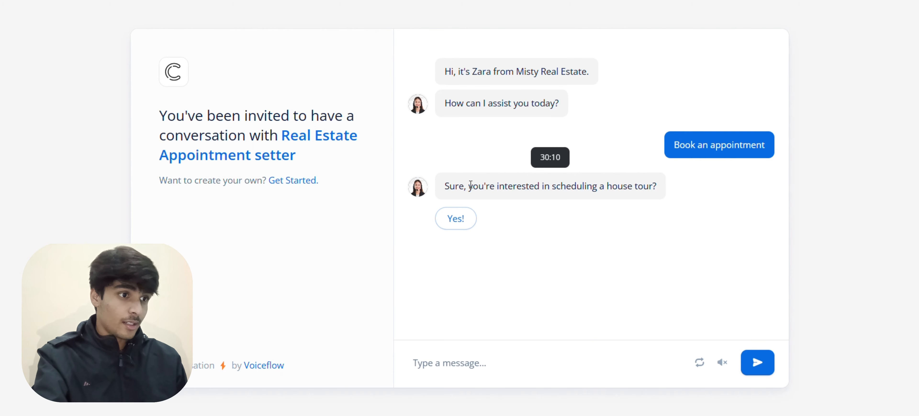
Confirm interest in a house tour with 'Yes!' and send the user's full name
drag(469, 186, 649, 185)
click(466, 219)
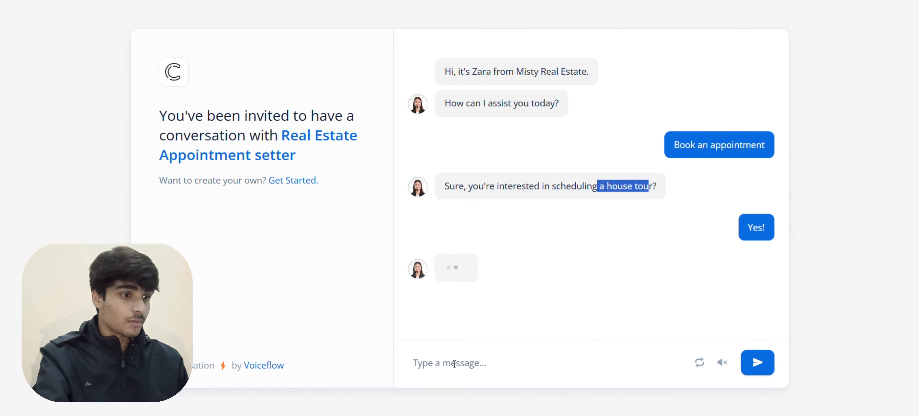
click(470, 364)
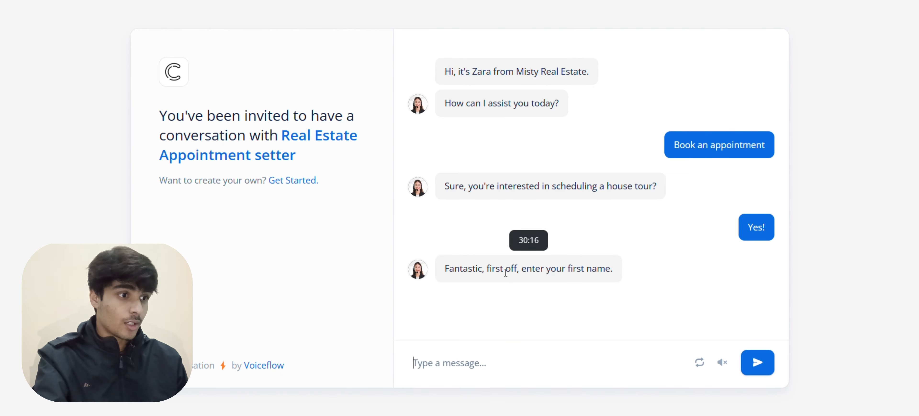
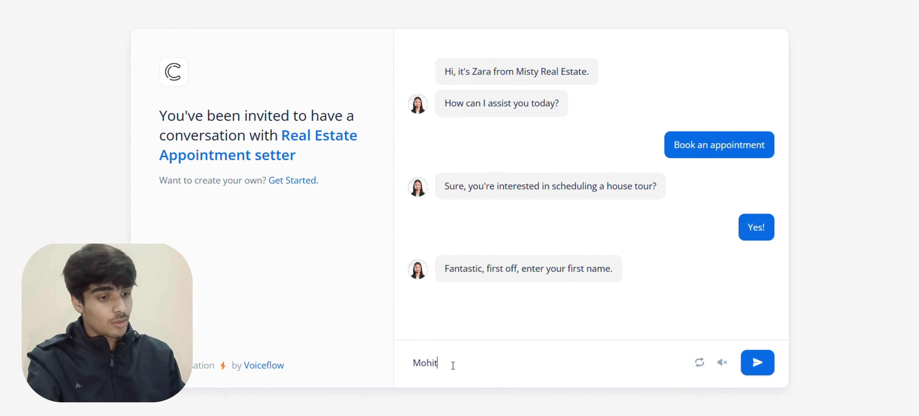
key(Return)
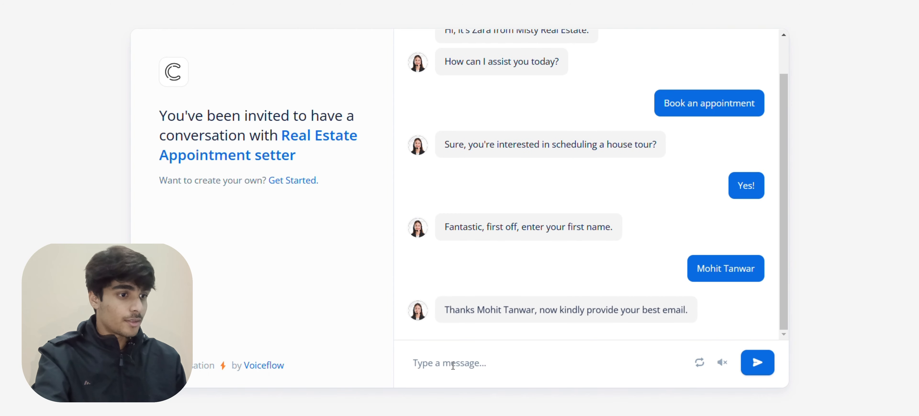
Paste the user's email from clipboard history and send it to get the time-picking card
key(super+v)
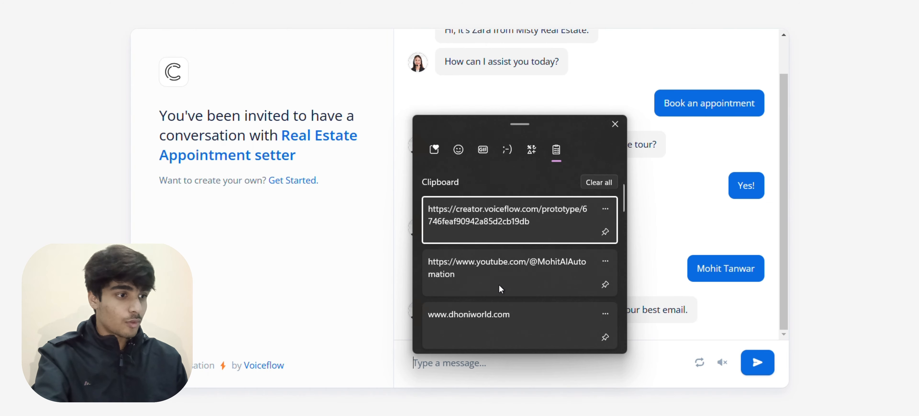
scroll(499, 253, down, 10)
click(531, 291)
key(Return)
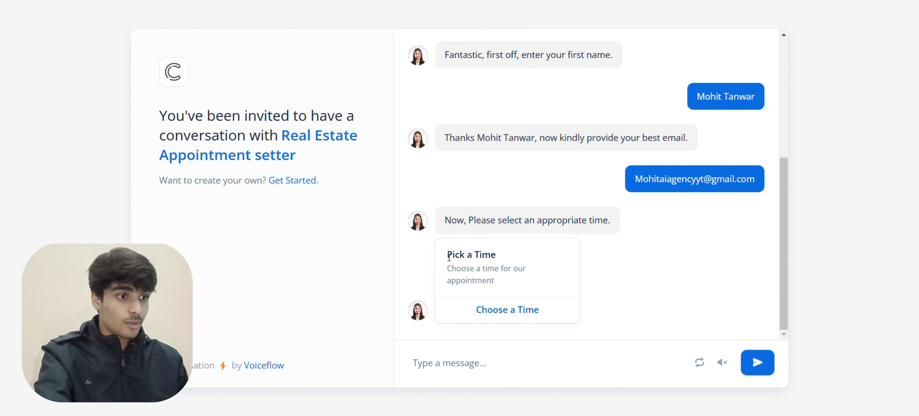
drag(448, 255, 506, 285)
On the Calendly House Tour page, choose 9:30pm on Saturday, November 30, 2024
click(523, 311)
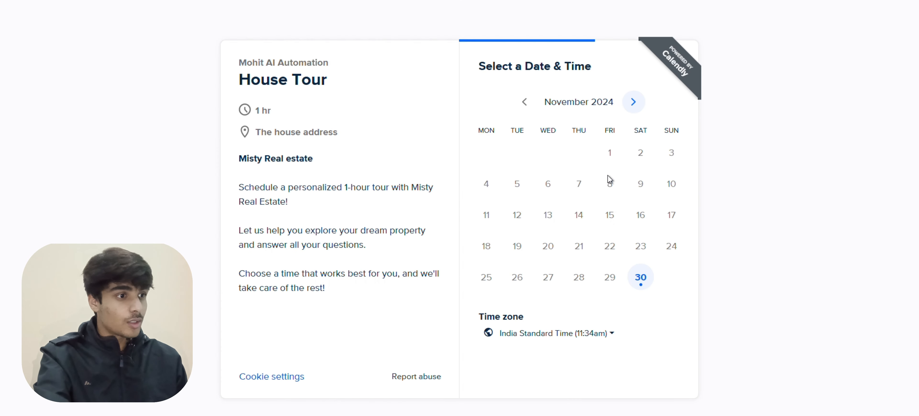
click(640, 279)
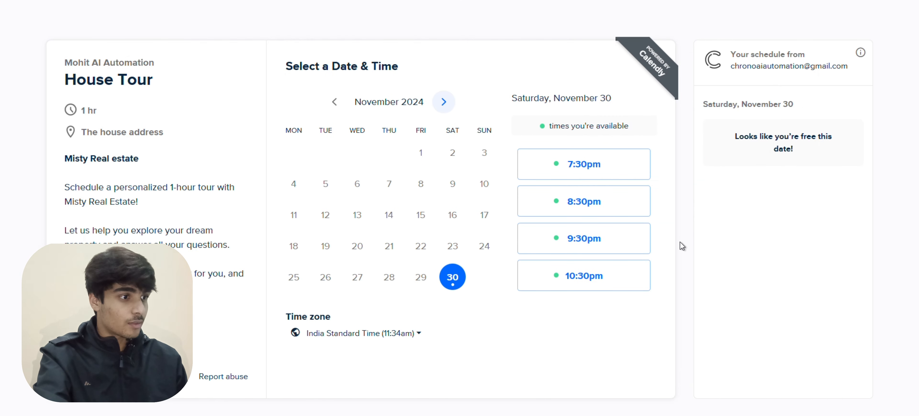
click(593, 238)
click(607, 240)
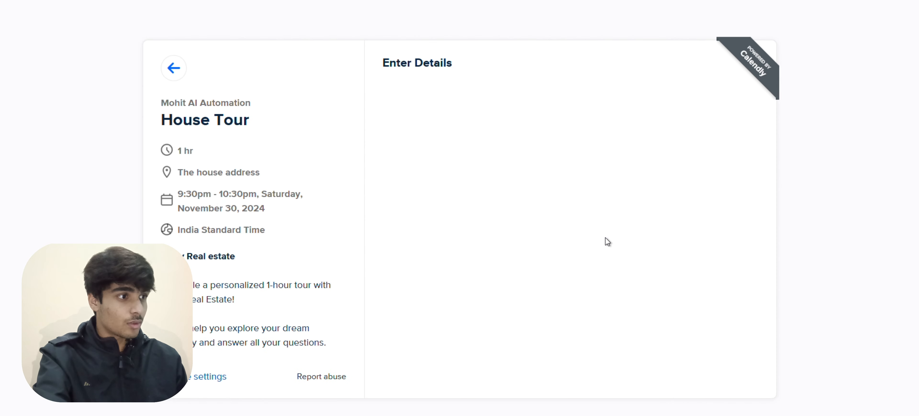
Check the prefilled name and email fields, then return to the agent's test chat
click(460, 105)
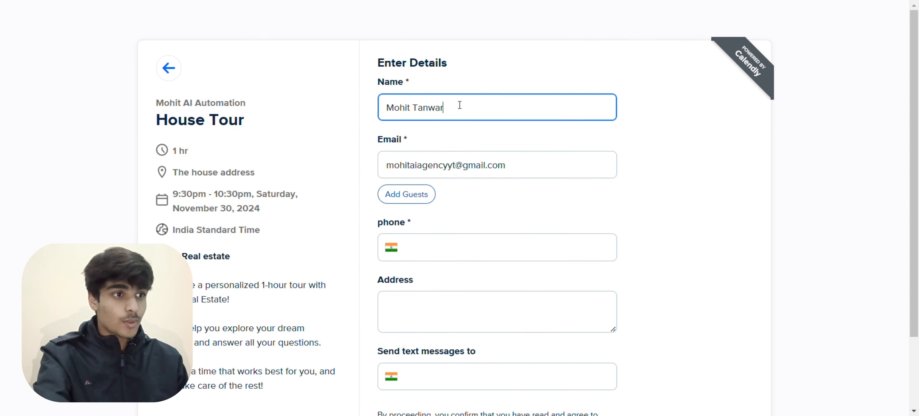
triple_click(460, 105)
click(411, 163)
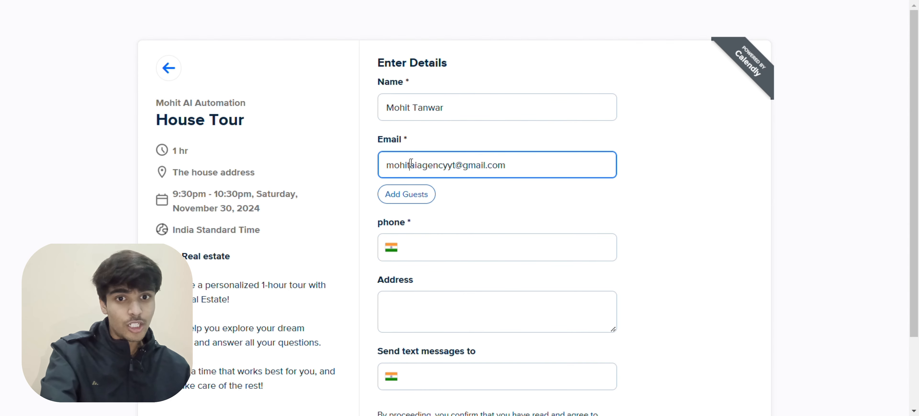
scroll(464, 250, down, 3)
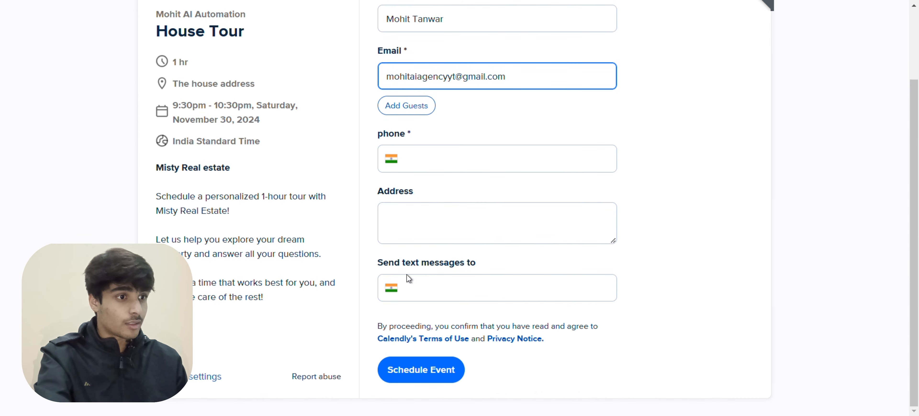
click(274, 1)
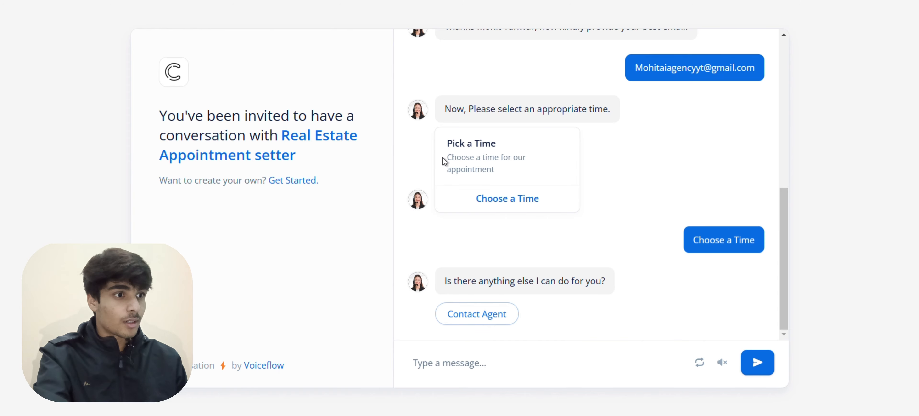
Choose Contact Agent, review the contact details reply, and answer 'No, I am good'
drag(471, 280, 523, 281)
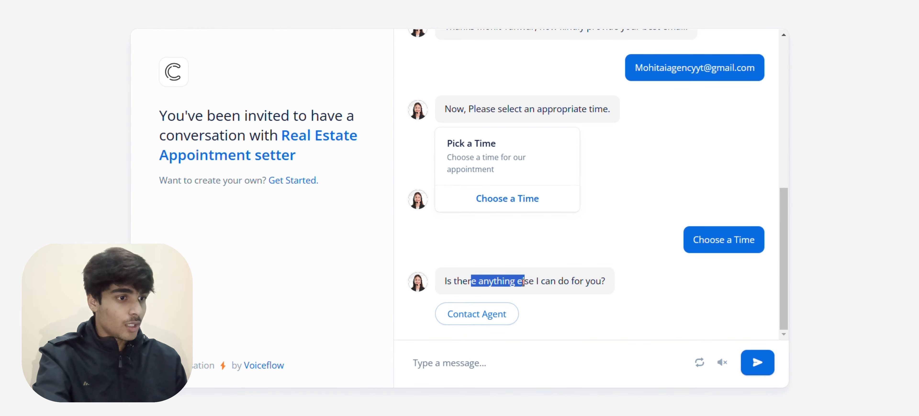
click(552, 277)
click(482, 318)
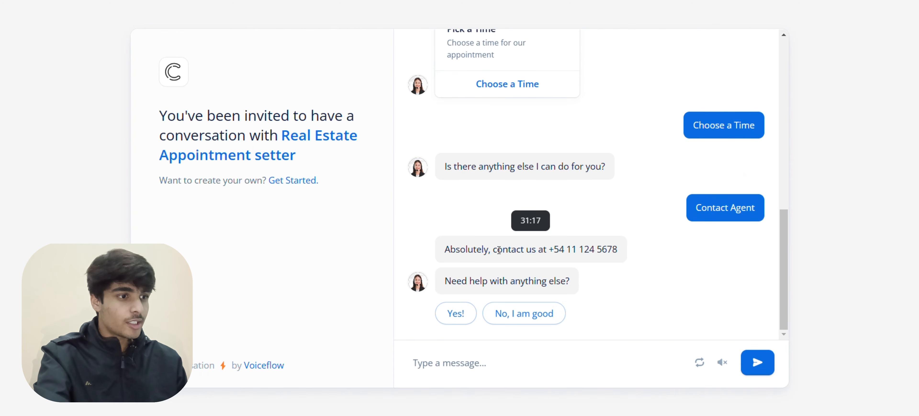
drag(498, 249, 616, 244)
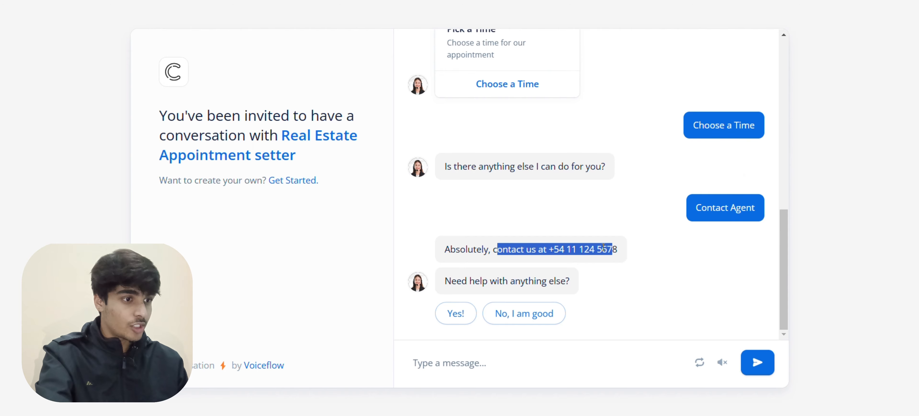
drag(445, 281, 563, 277)
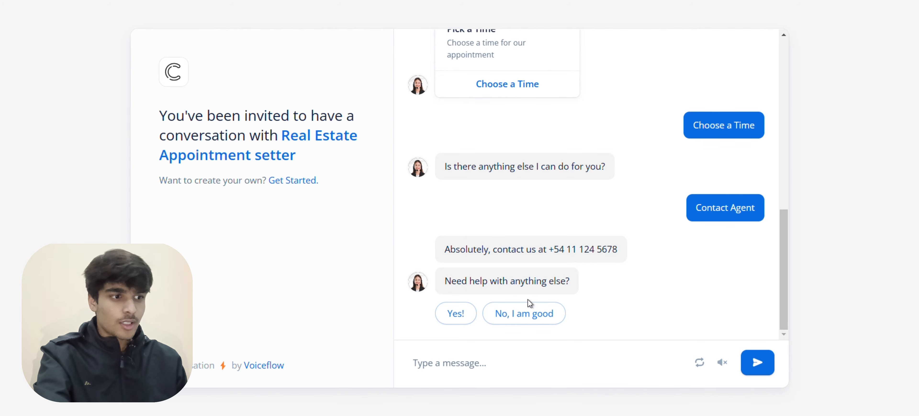
click(514, 316)
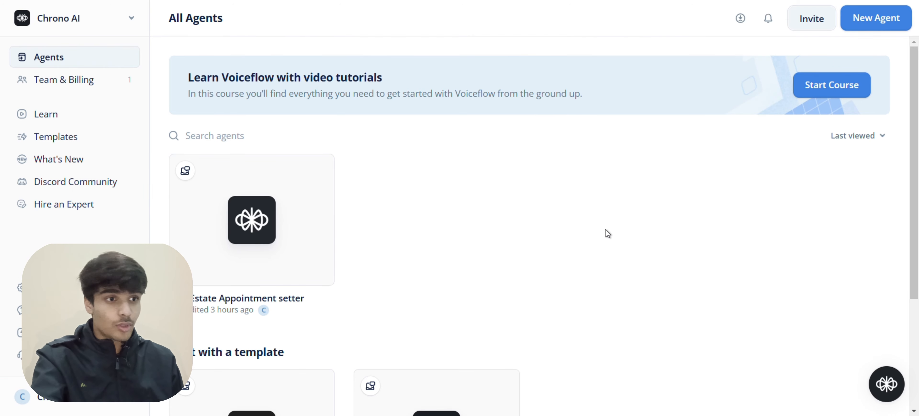
Create a new agent named 'AI Appointment setter' and continue past the agent info
mouse_move(239, 249)
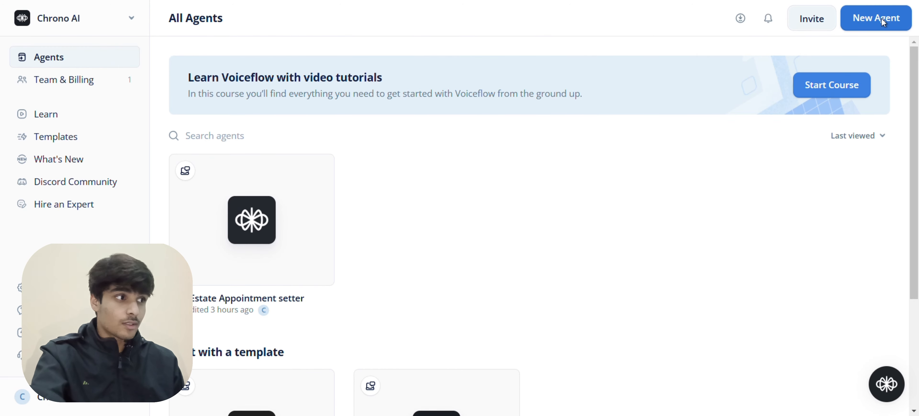
click(887, 25)
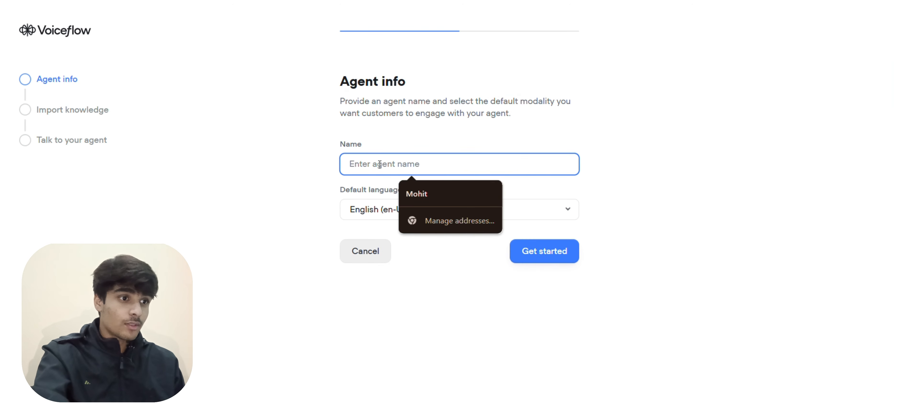
text(A)
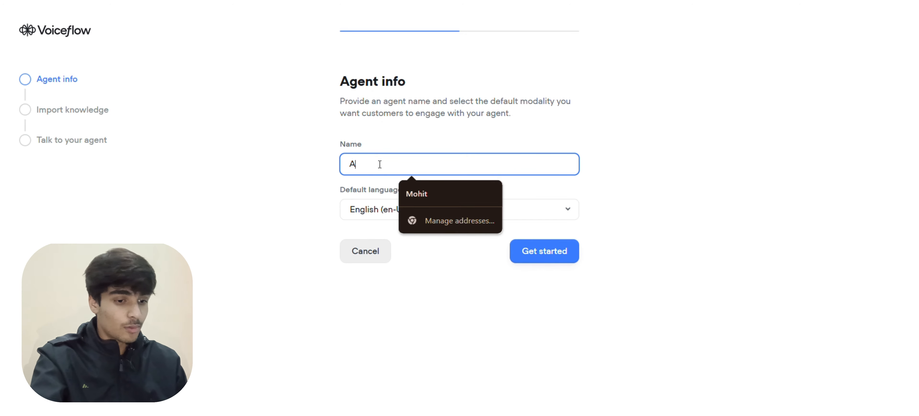
text(I Appointment)
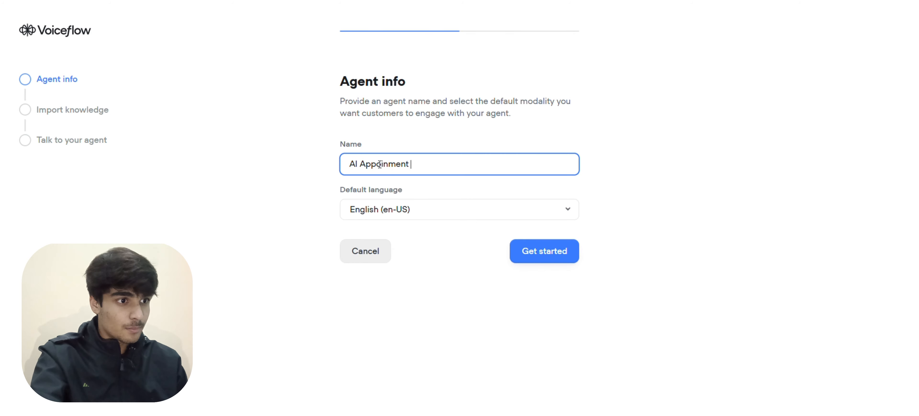
text( setter)
click(379, 165)
text(t)
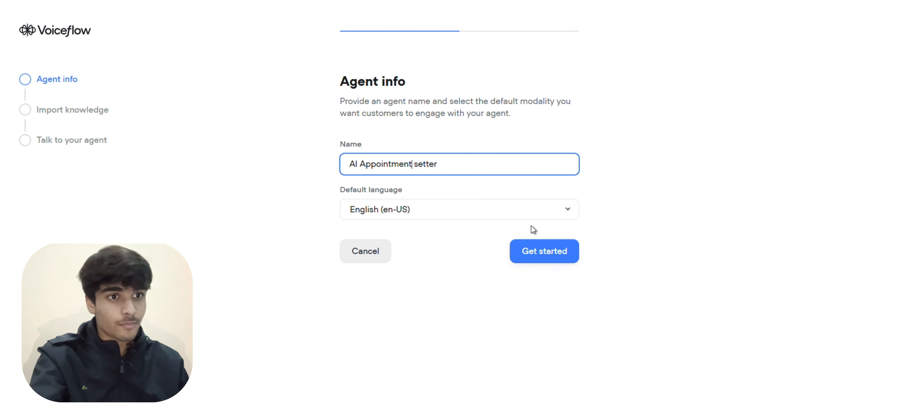
click(558, 261)
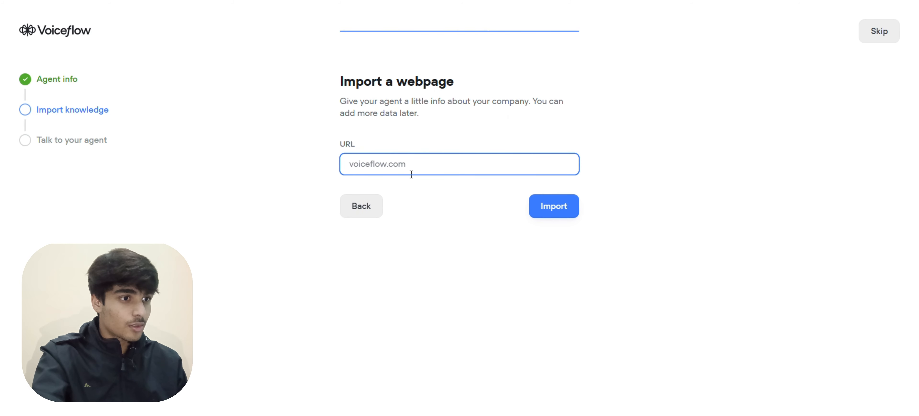
Skip the Import a webpage knowledge step
drag(338, 82, 391, 111)
click(443, 111)
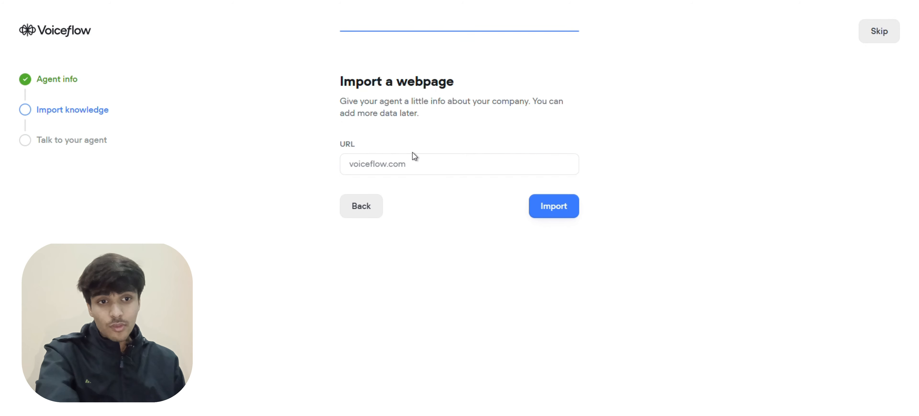
click(393, 168)
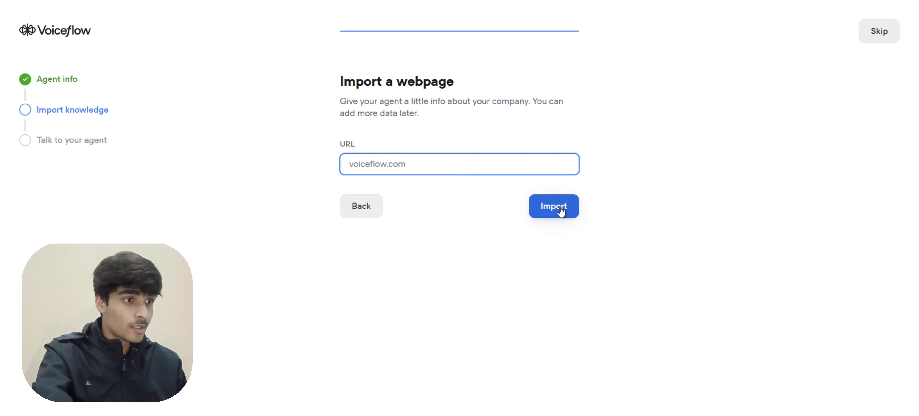
click(878, 38)
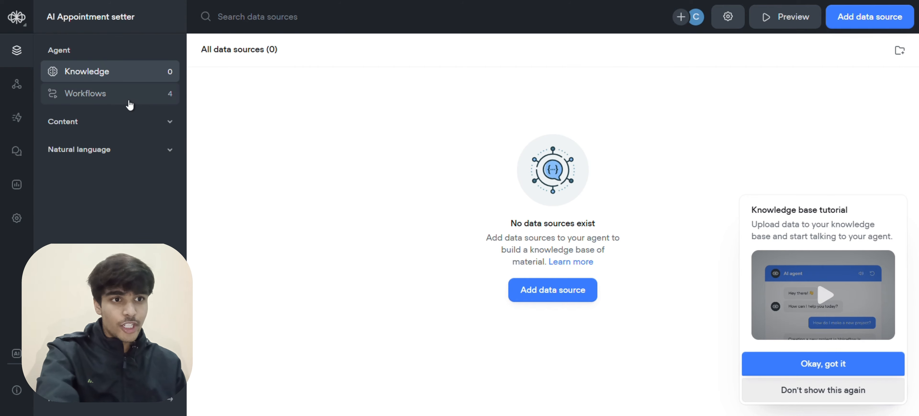
Permanently delete Book a demo, Submit a ticket and Knowledge base response, then open Home's canvas
click(110, 96)
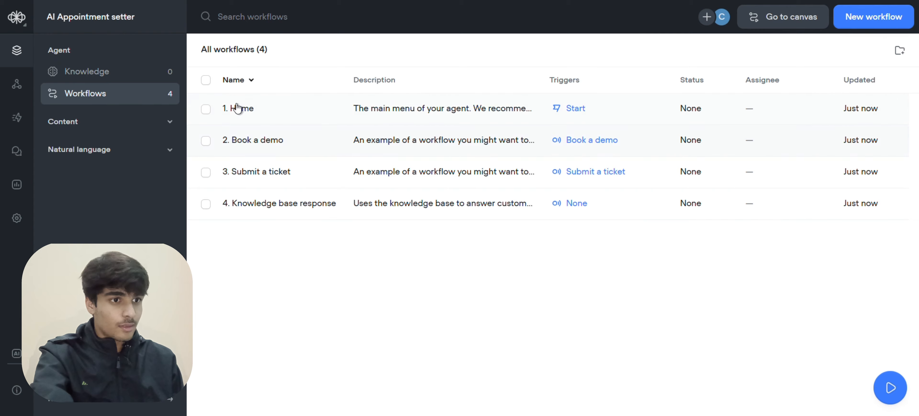
click(206, 204)
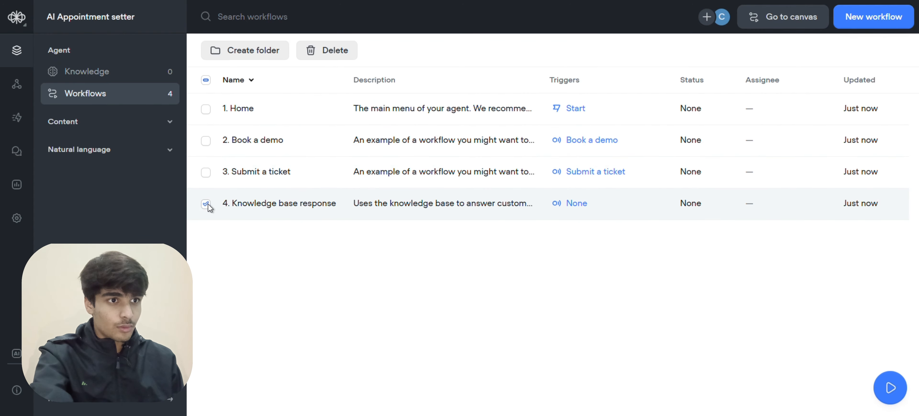
click(206, 172)
click(206, 142)
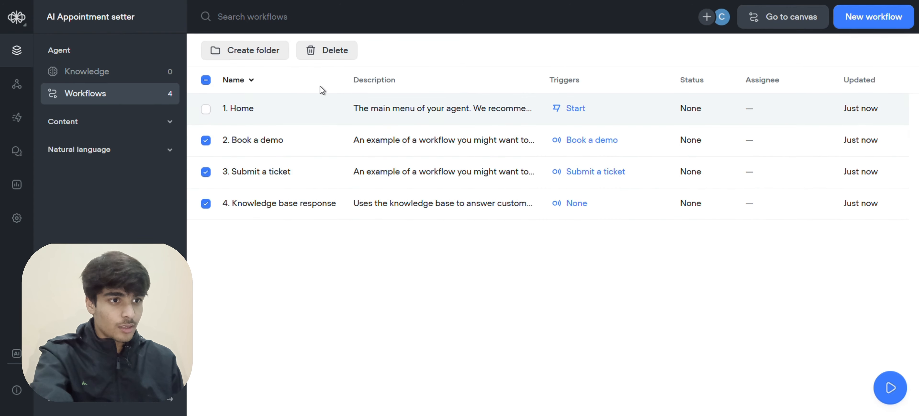
click(324, 55)
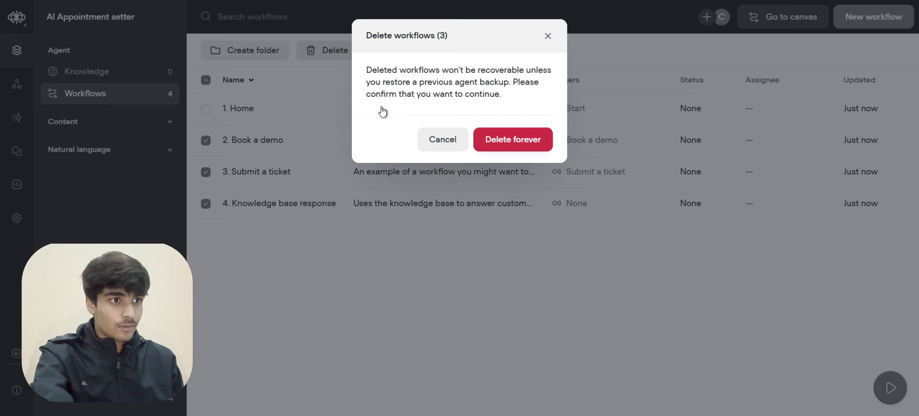
click(511, 145)
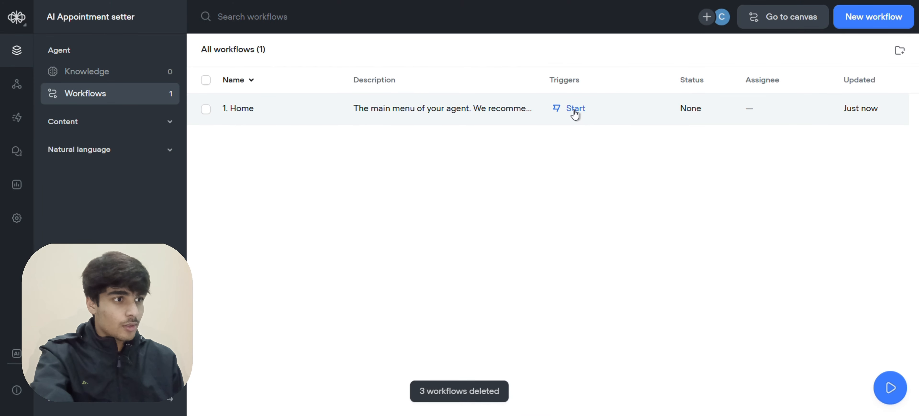
click(575, 115)
click(582, 133)
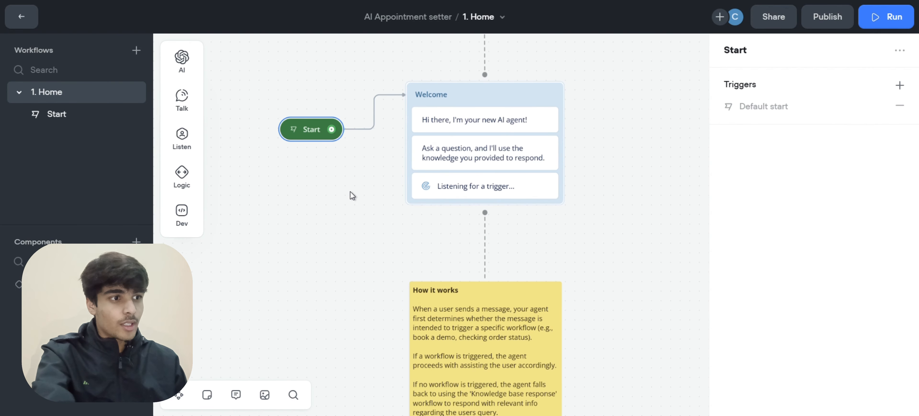
Delete the How it works note and the Get started note with its video
scroll(351, 191, up, 7)
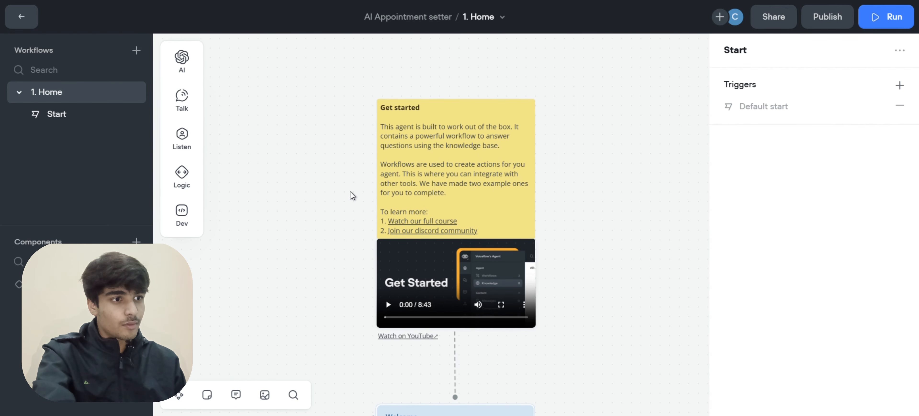
scroll(350, 191, down, 3)
scroll(351, 192, down, 8)
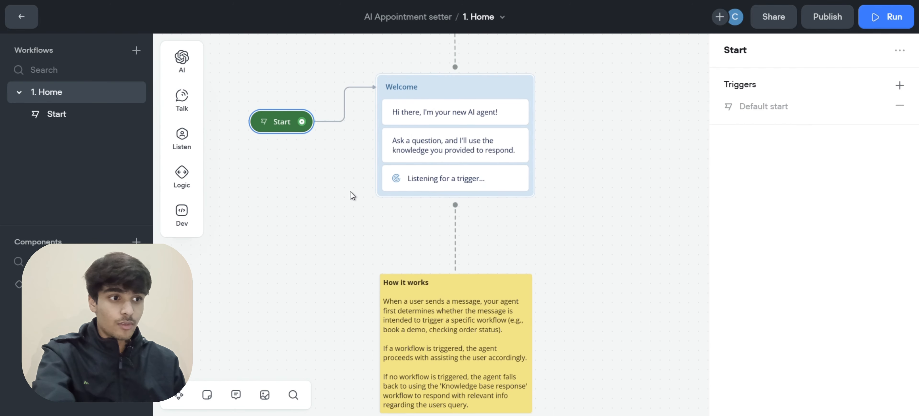
drag(559, 265, 559, 266)
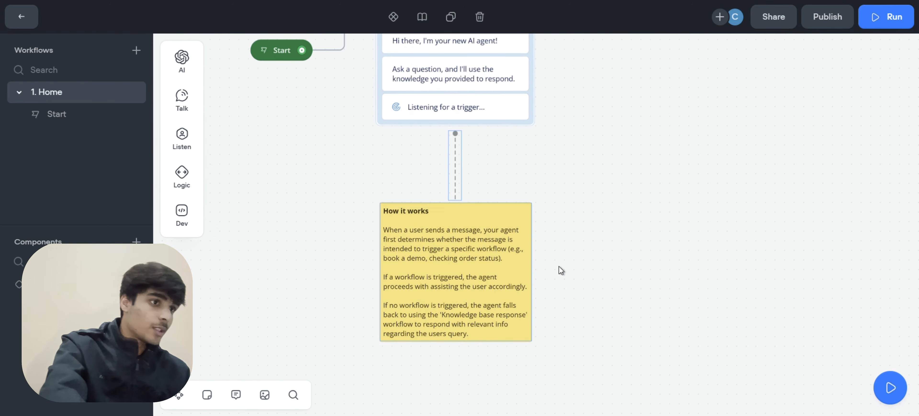
key(Delete)
scroll(369, 191, up, 3)
scroll(369, 189, up, 5)
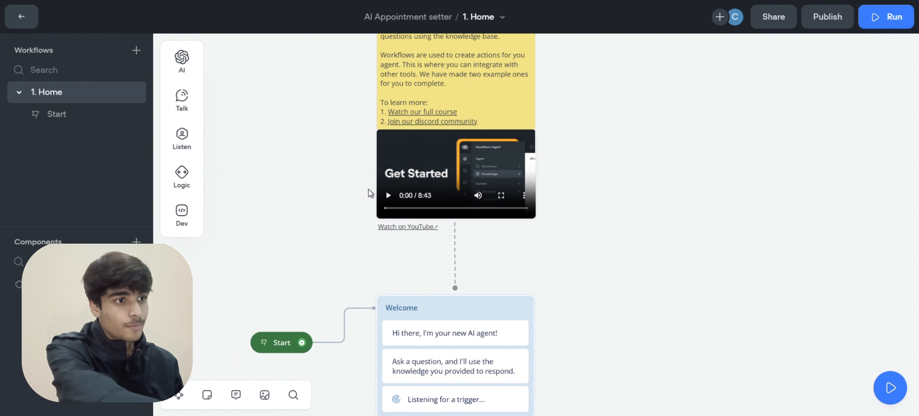
drag(295, 71, 602, 312)
key(Delete)
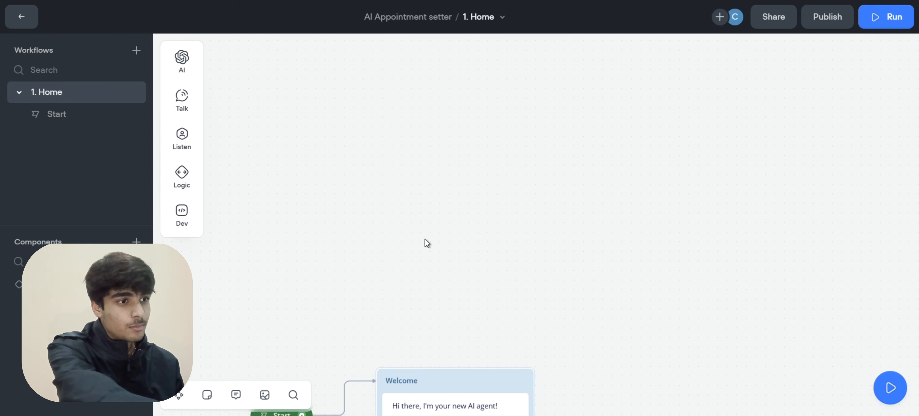
Delete the Welcome block so only Start remains
scroll(411, 235, down, 3)
drag(362, 232, 536, 356)
key(Delete)
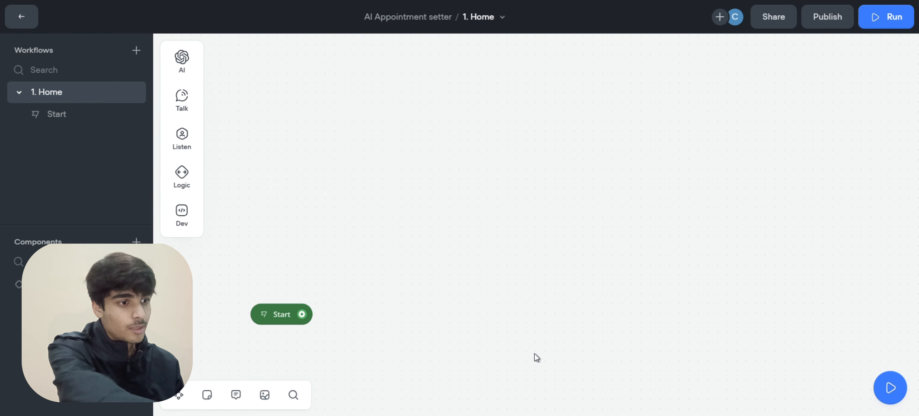
scroll(437, 244, down, 3)
scroll(436, 242, down, 1)
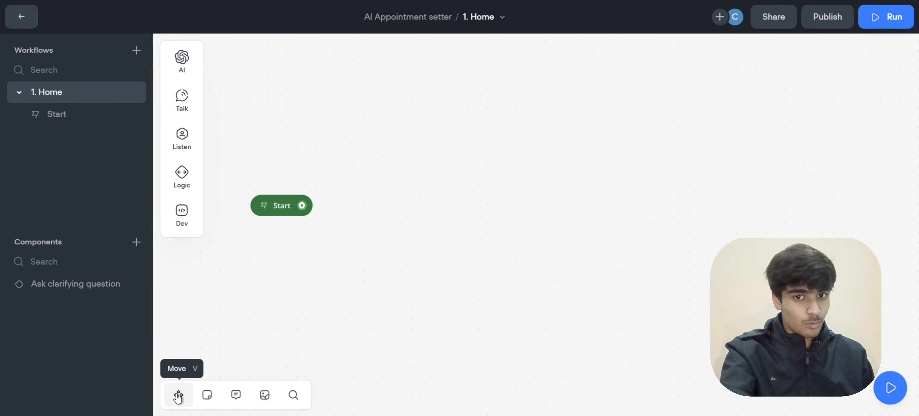
Switch canvas navigation to Mouse, then back to Trackpad mode, and pan the canvas
click(178, 395)
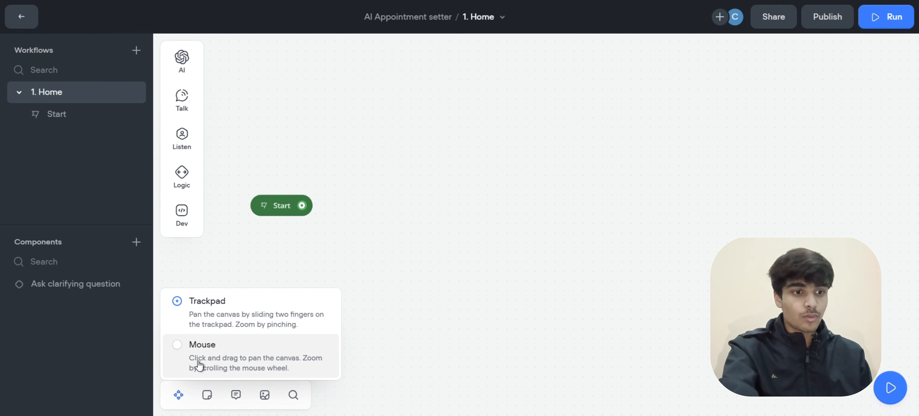
click(184, 353)
click(181, 394)
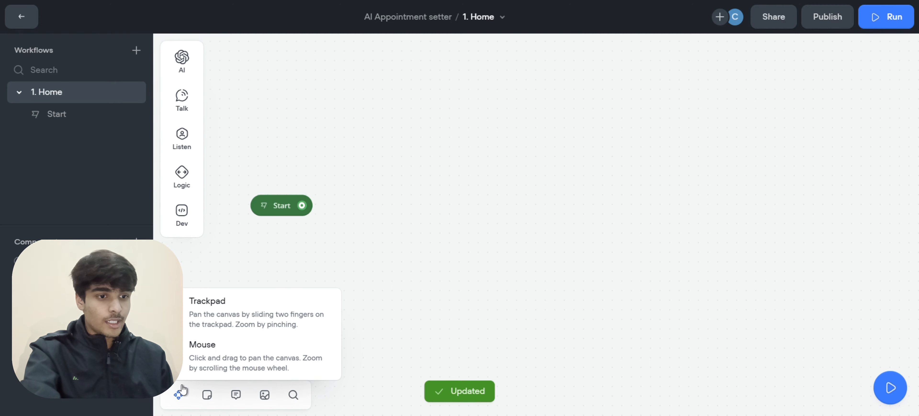
click(195, 313)
scroll(349, 252, left, 1)
scroll(386, 198, left, 2)
scroll(386, 197, up, 1)
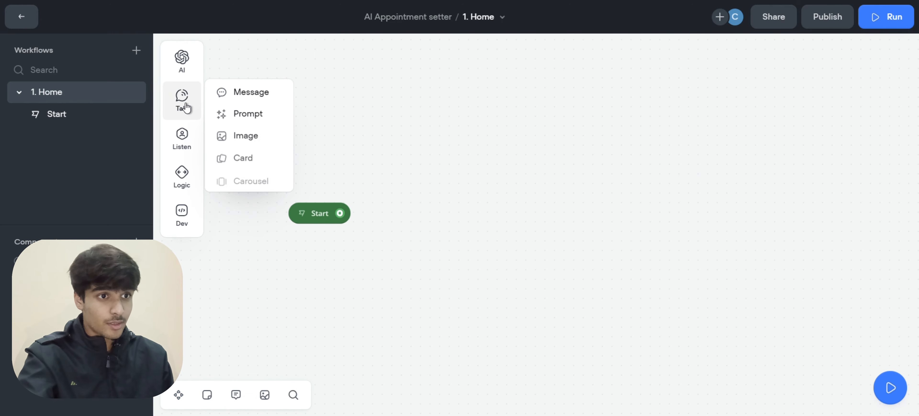
Place a new Message block beside Start and connect Start to New Block 1
mouse_move(186, 94)
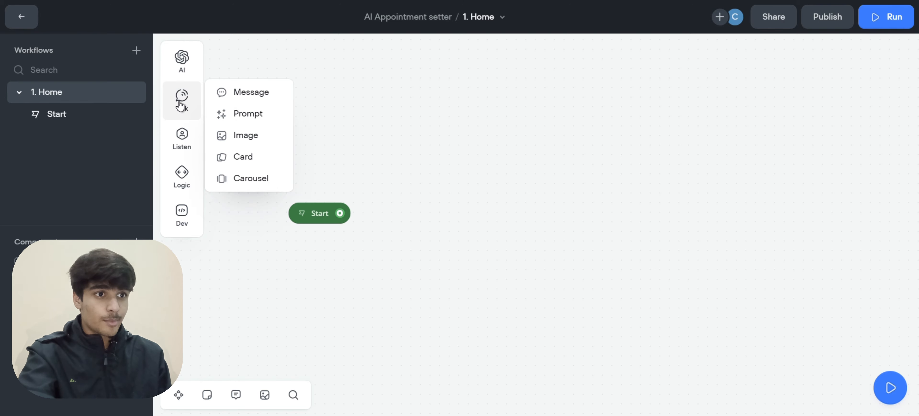
mouse_move(186, 143)
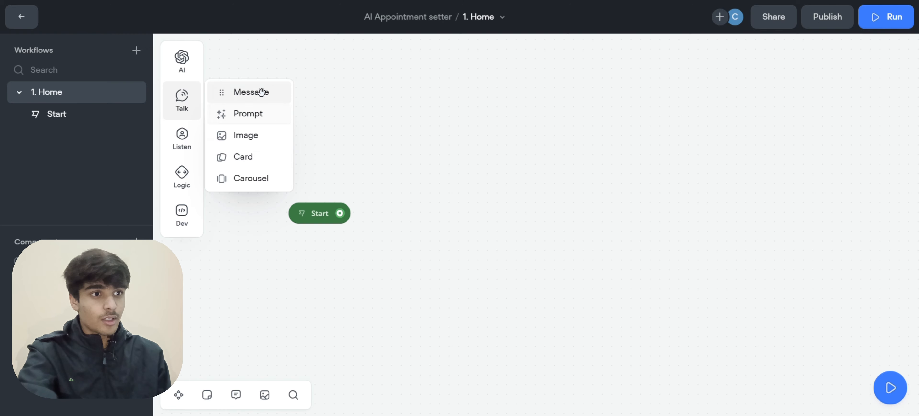
drag(250, 92, 254, 93)
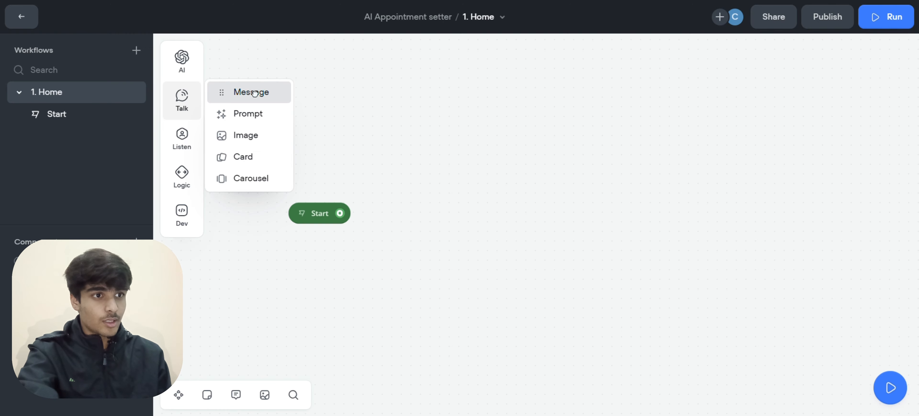
drag(340, 89, 458, 156)
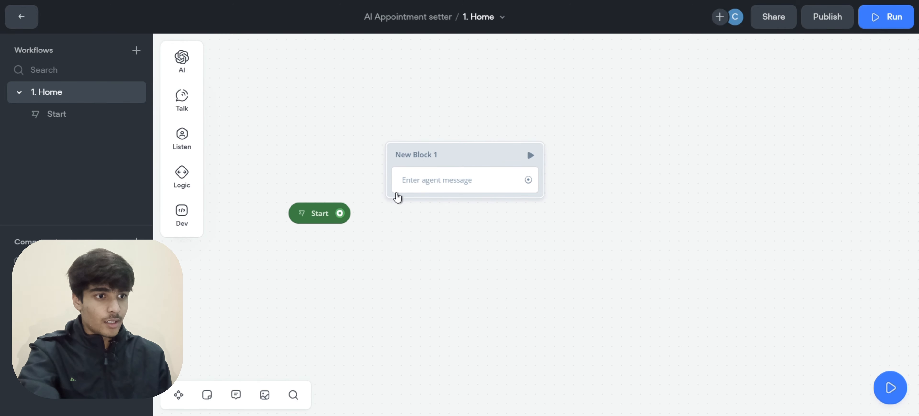
drag(341, 209, 354, 202)
drag(379, 176, 387, 157)
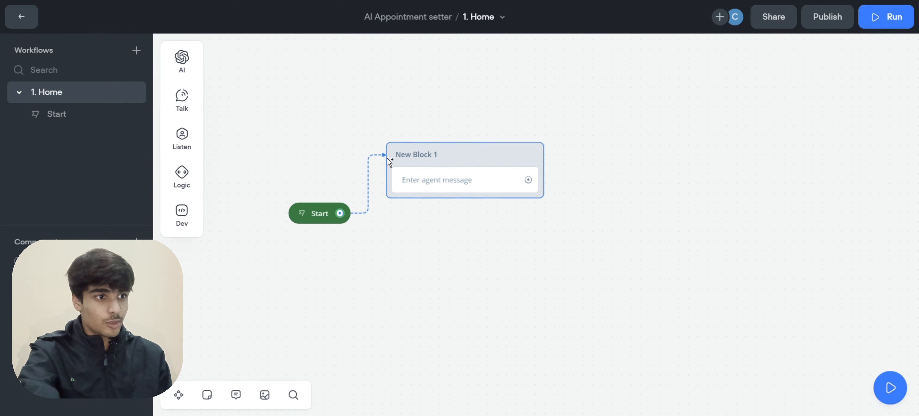
scroll(445, 185, right, 3)
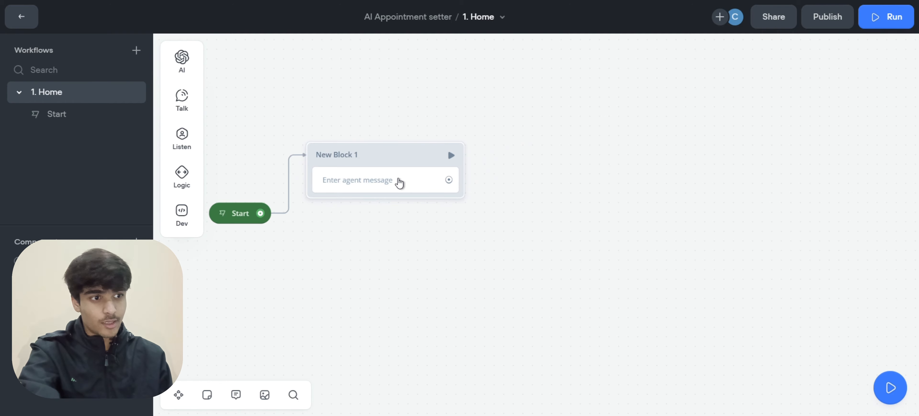
click(412, 184)
Paste the greeting 'Hey, I am Zara from Misty Real Estate.' and generate three variants
click(754, 106)
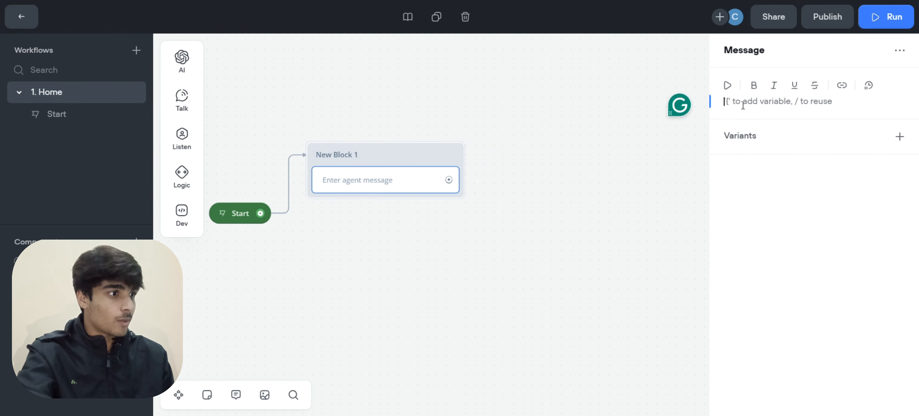
text(Hey, I am Zara from Misty Real Estate.)
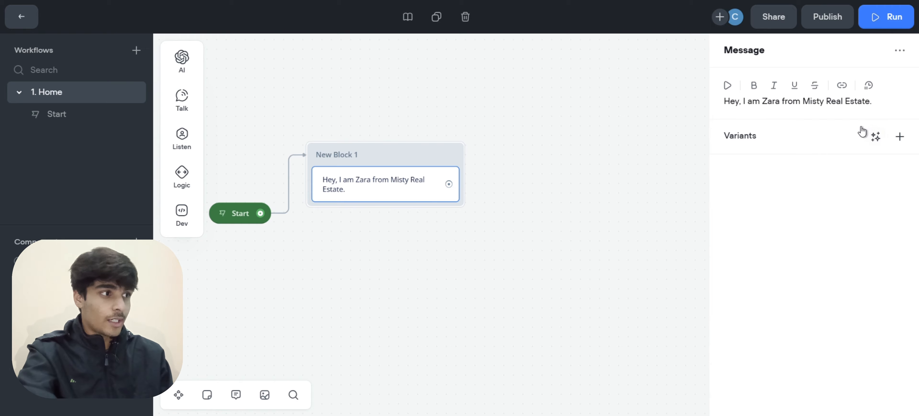
click(879, 139)
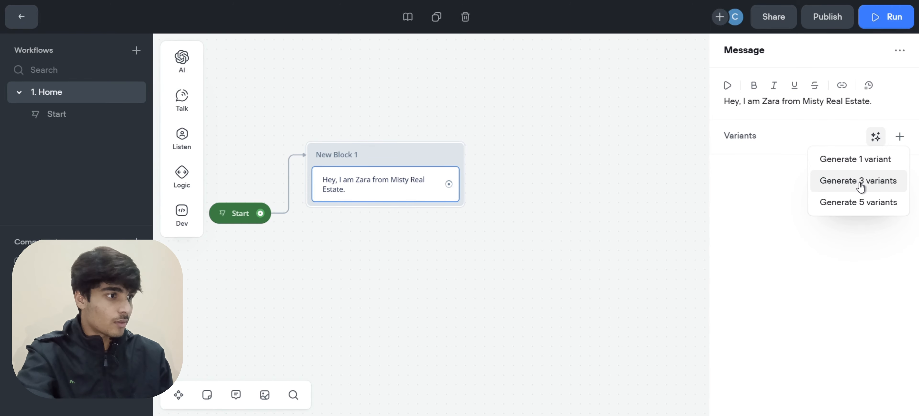
click(846, 179)
click(877, 137)
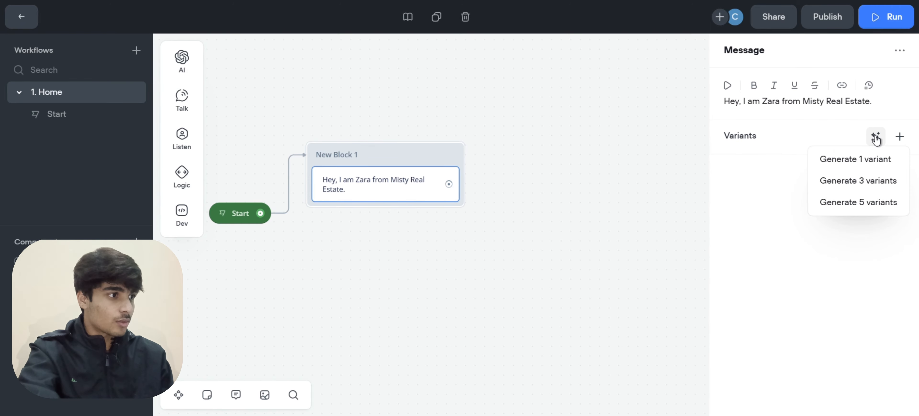
click(866, 185)
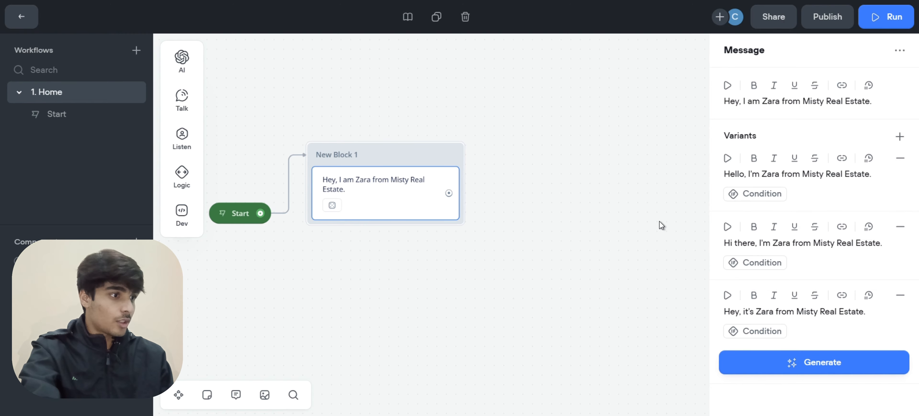
click(550, 199)
scroll(550, 199, down, 1)
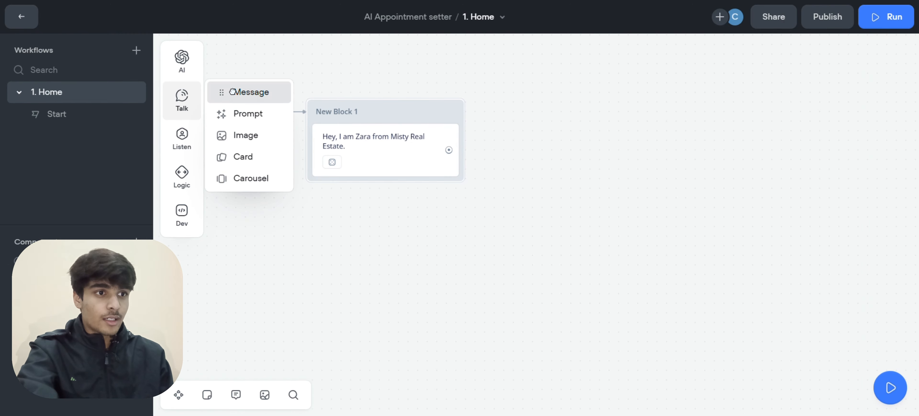
Add a second message 'How may I help you today?' and generate three variants
drag(219, 92, 372, 181)
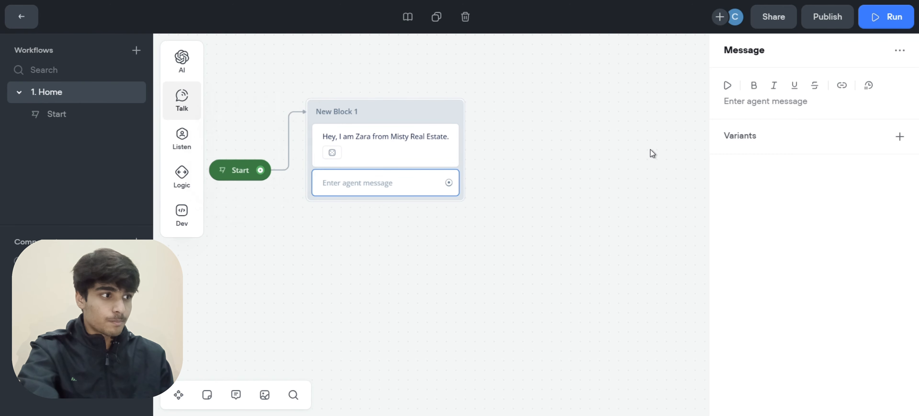
click(752, 105)
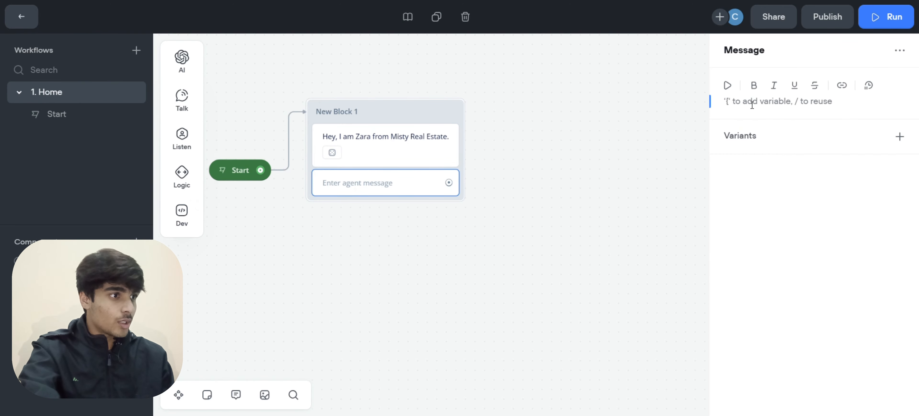
text(How may I help you today?)
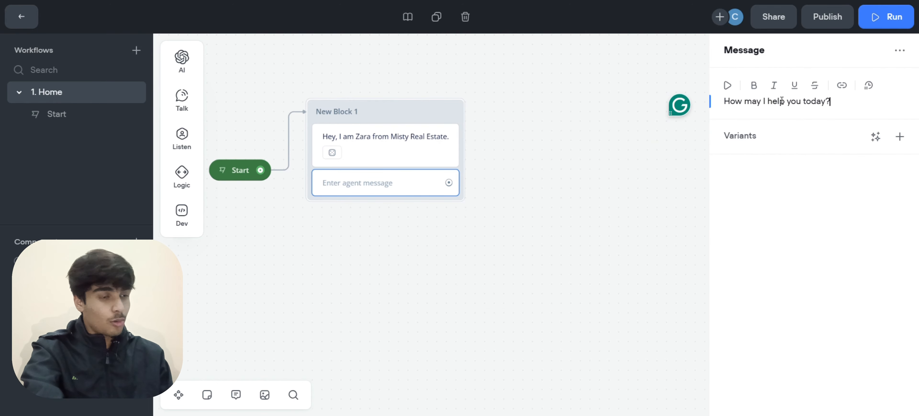
click(875, 143)
click(857, 179)
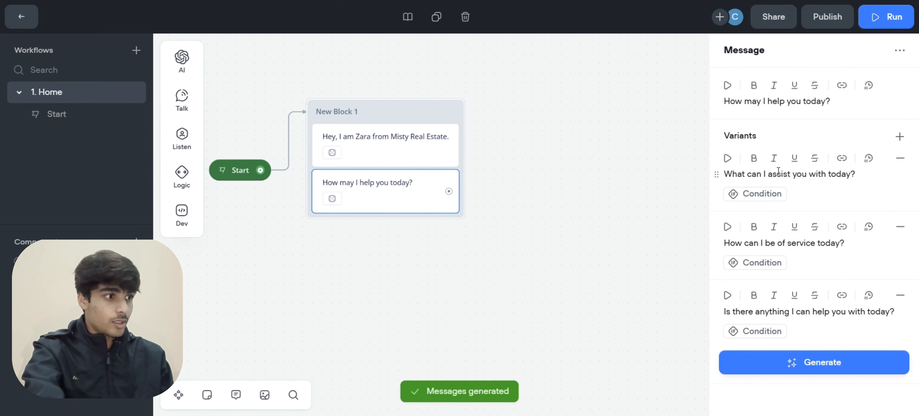
Remove the 'How can I be of service today?' variant and close the editor
drag(777, 172, 832, 175)
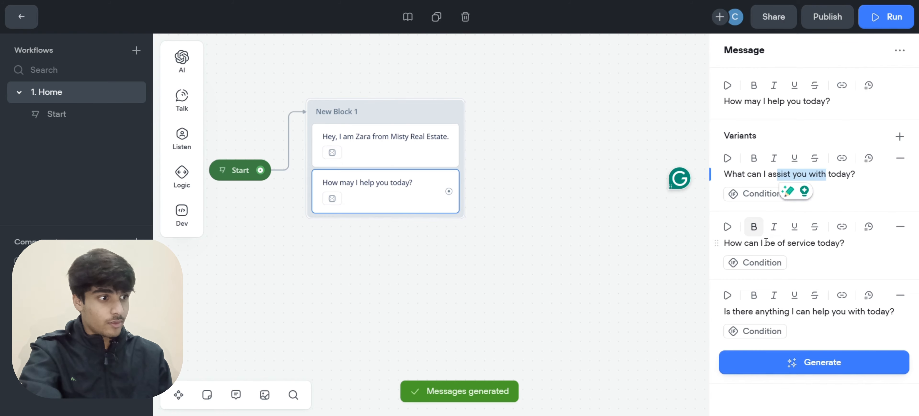
drag(766, 242, 848, 252)
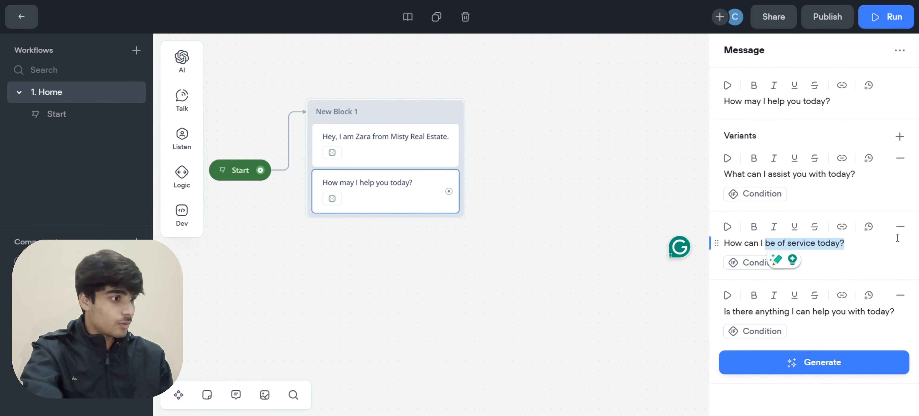
click(901, 227)
drag(772, 244, 841, 244)
click(264, 135)
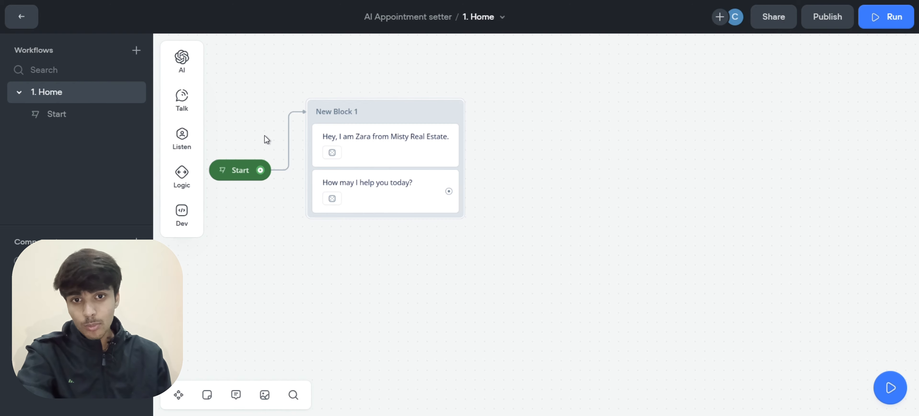
Add a Buttons step to New Block 1 below the greeting messages
mouse_move(190, 100)
mouse_move(190, 140)
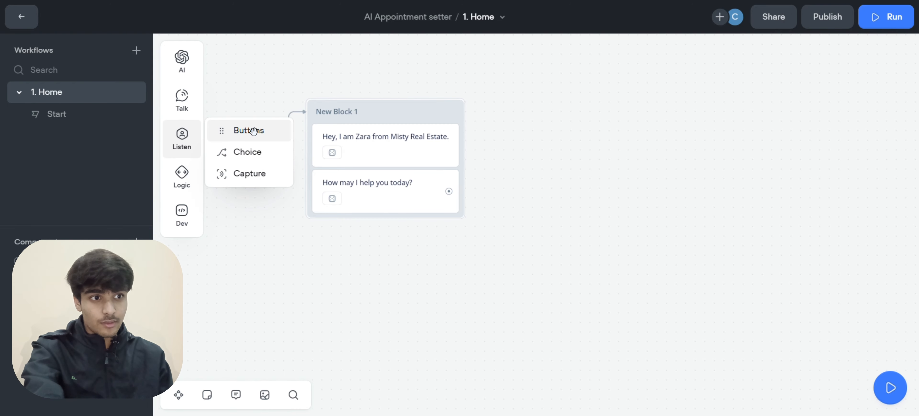
drag(254, 131, 385, 208)
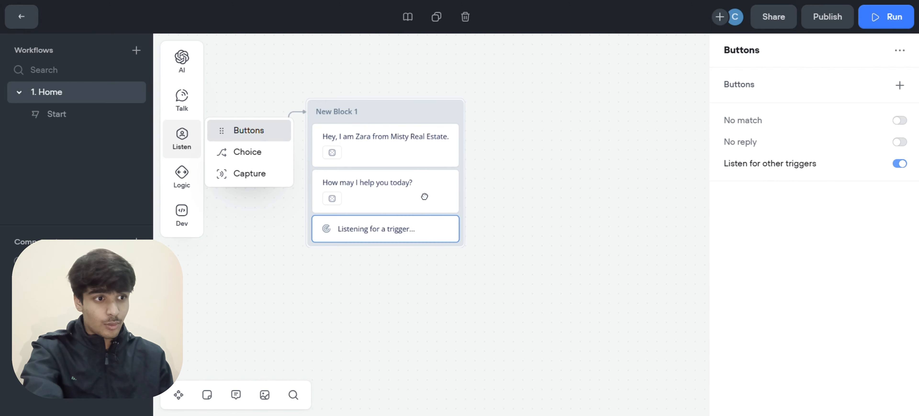
Add a button labelled 'Book an Appointment' to the Buttons step
click(901, 87)
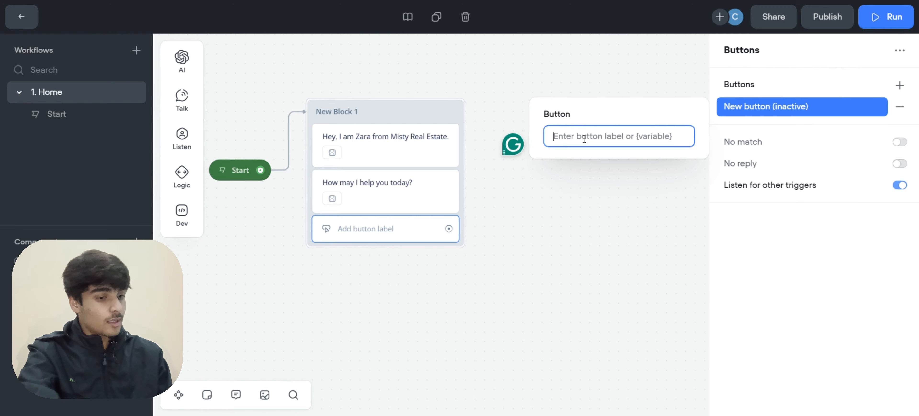
text(AN)
key(BackSpace)
key(BackSpace)
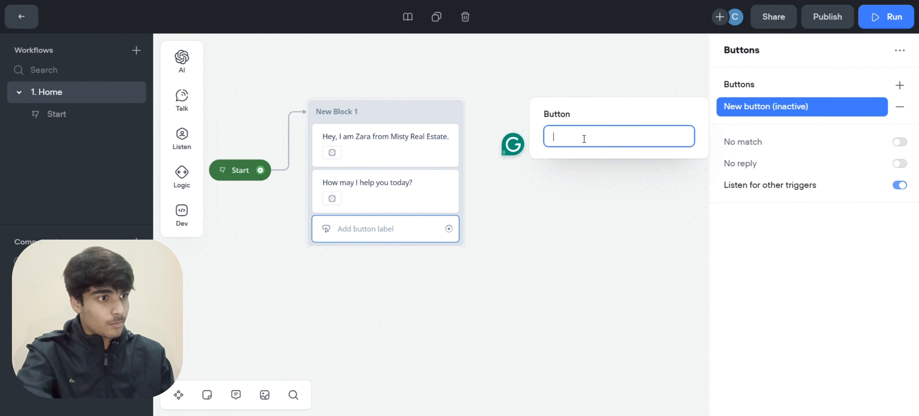
text(Book an App)
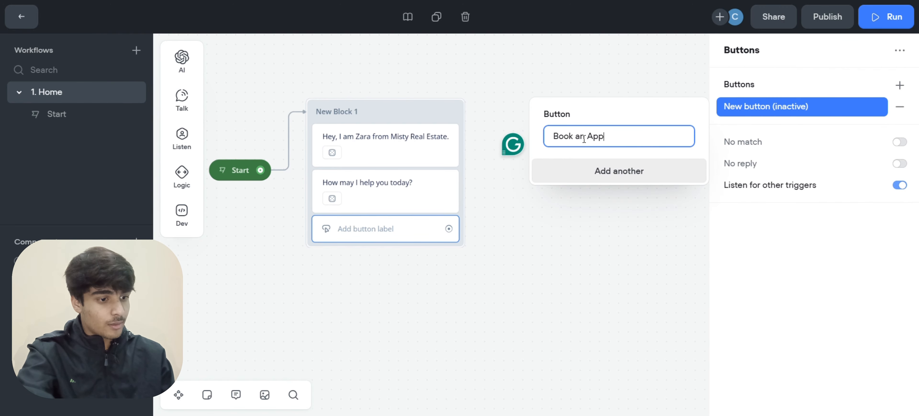
text(ointm)
key(BackSpace)
text(tment)
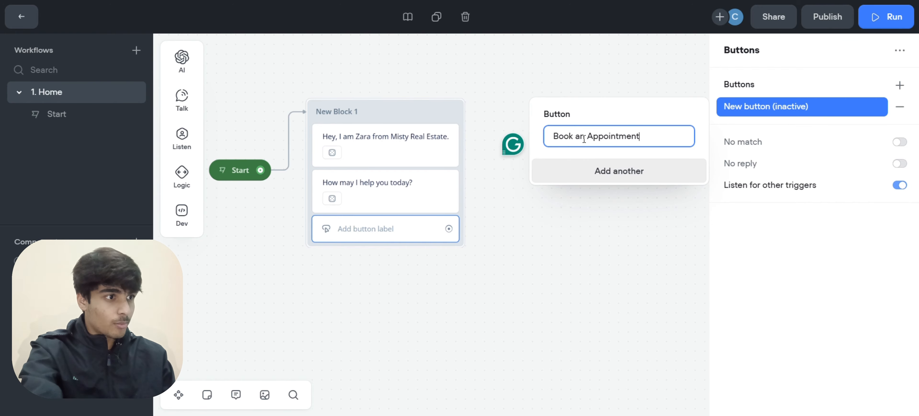
click(565, 232)
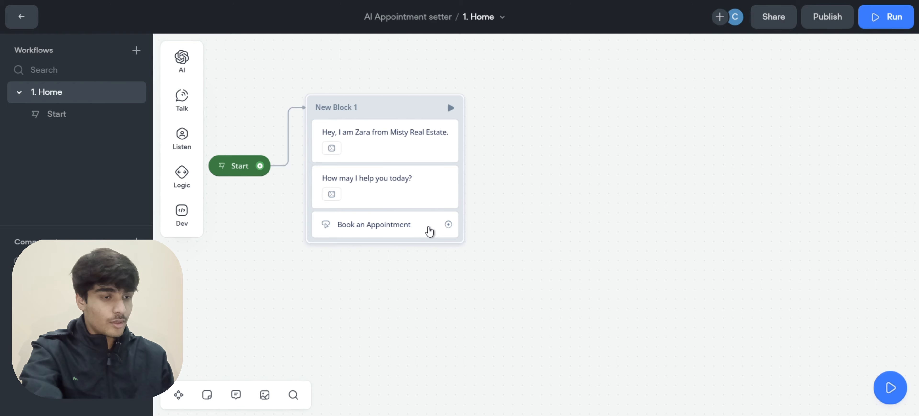
scroll(429, 231, right, 1)
scroll(411, 226, right, 1)
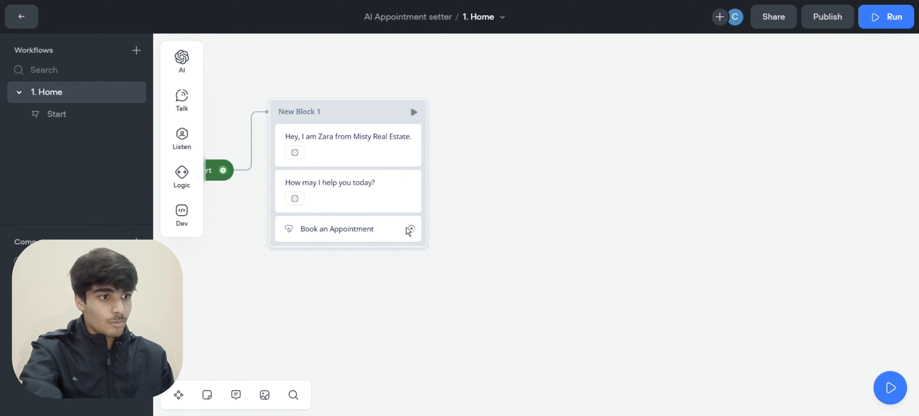
scroll(408, 228, right, 2)
Link the Book an Appointment path to a new message block, New Block 2
scroll(380, 251, up, 1)
drag(347, 249, 422, 146)
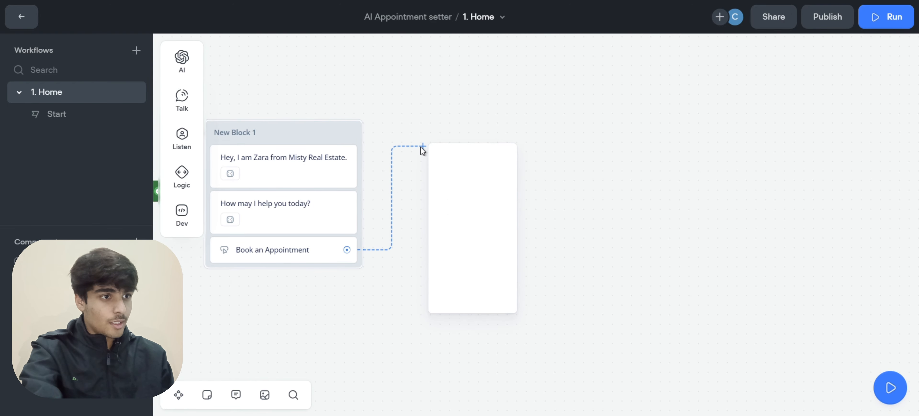
mouse_move(468, 162)
mouse_move(488, 185)
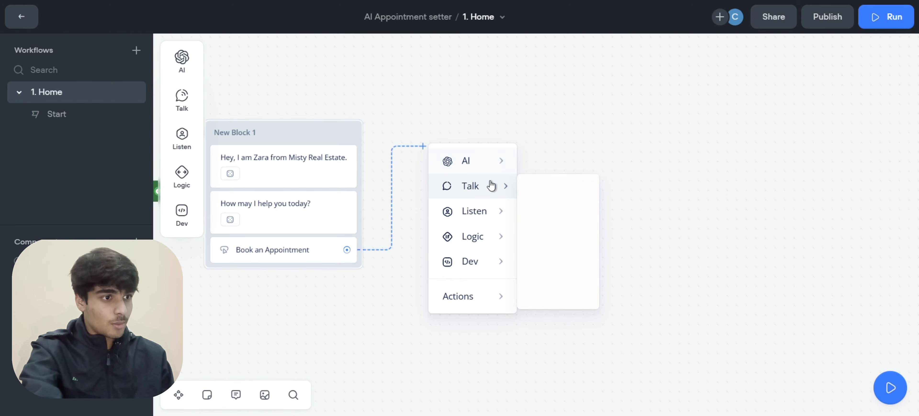
click(546, 191)
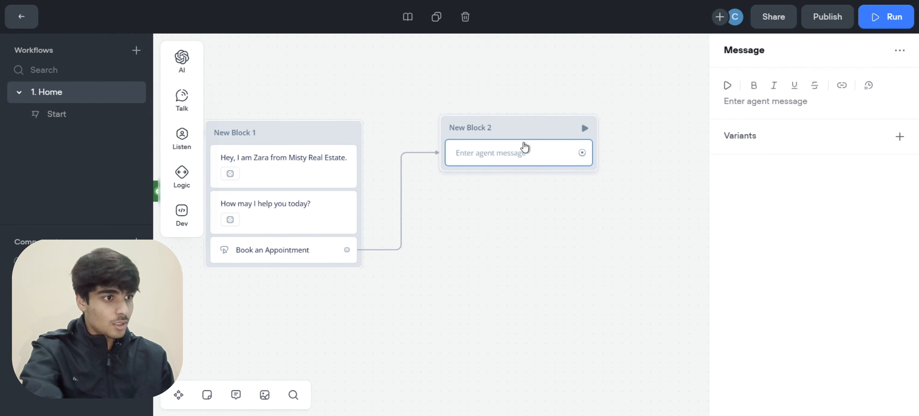
drag(525, 123, 510, 129)
scroll(400, 130, right, 3)
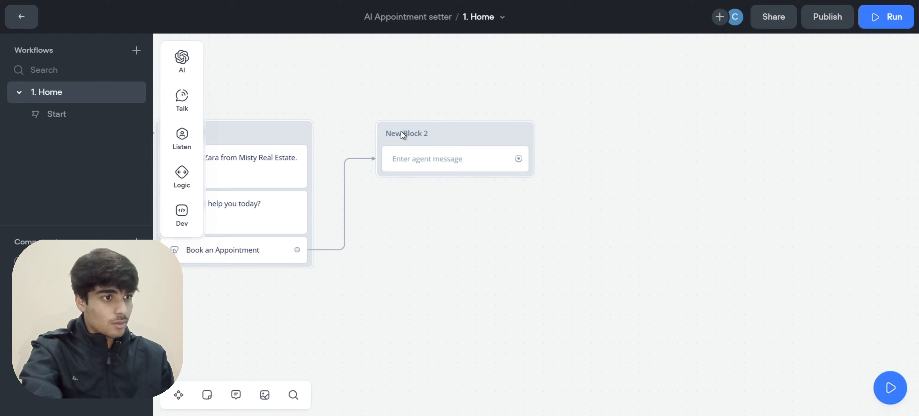
Paste 'Okay, So you want to book an appointment for a house tour?' as New Block 2's message
click(439, 158)
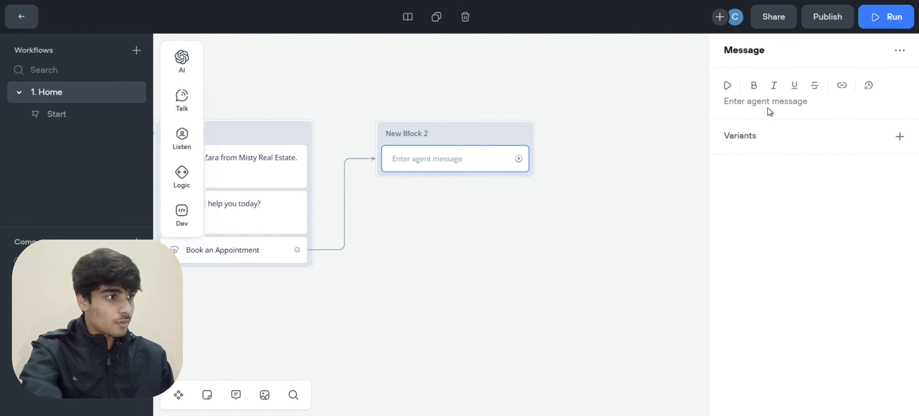
click(772, 100)
text(Okay, So you want to book an appointment for a house tour?)
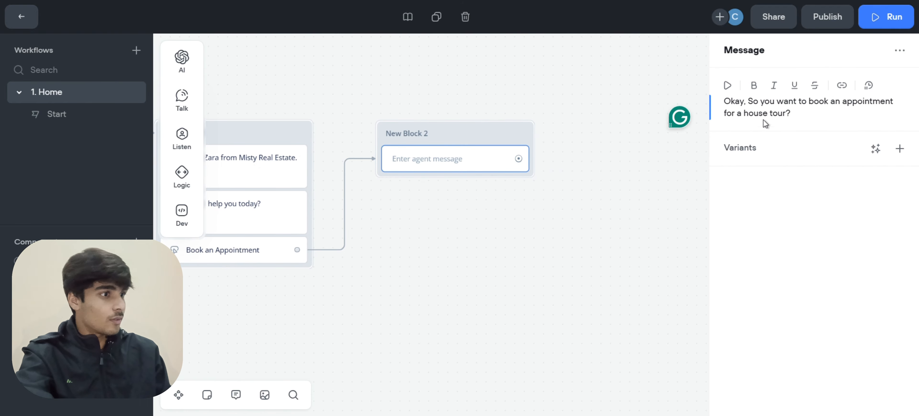
drag(753, 102, 794, 103)
click(802, 112)
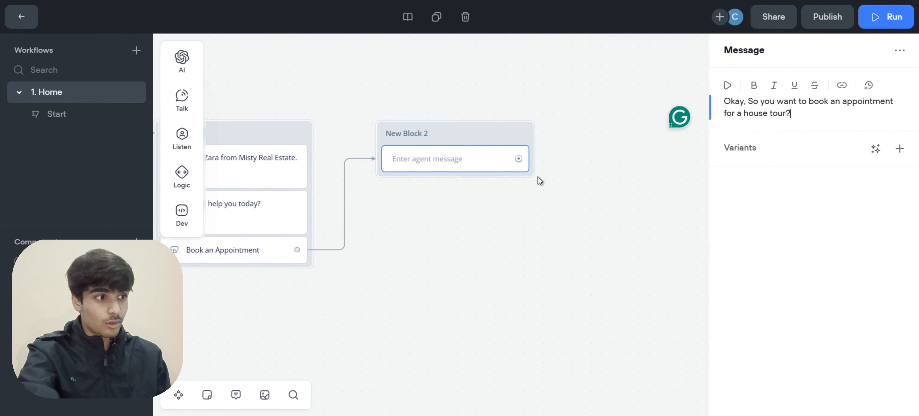
click(397, 225)
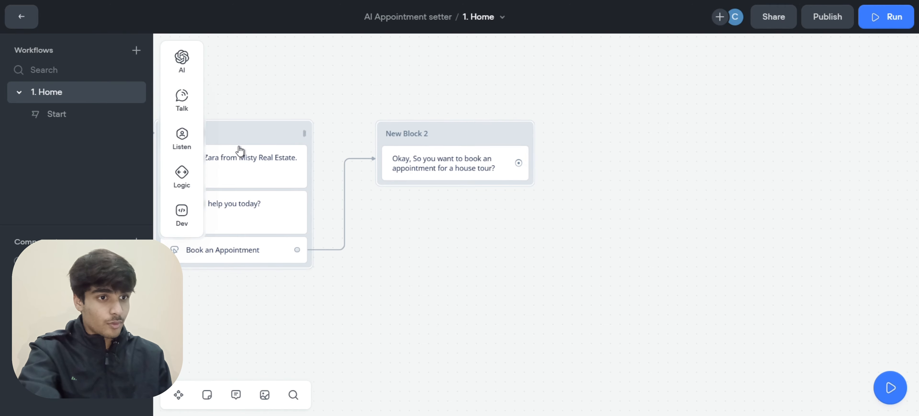
Add a buttons step to New Block 2 with a first button labelled 'Yes!'
mouse_move(182, 140)
drag(262, 129, 459, 175)
click(900, 85)
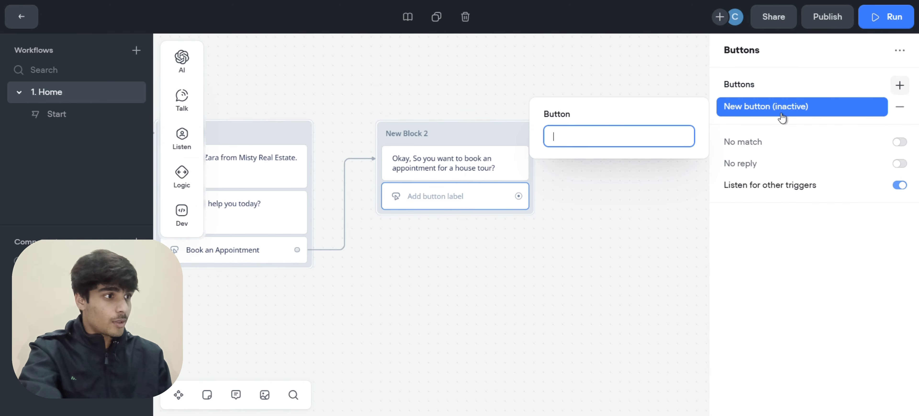
text(Yes!)
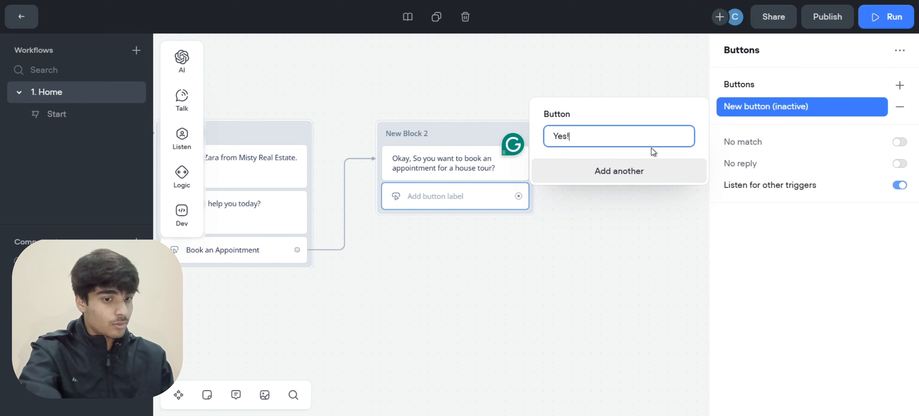
click(567, 229)
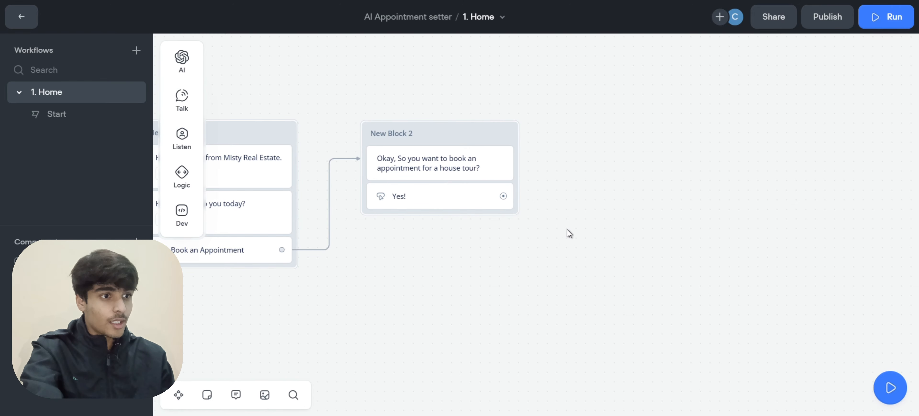
Add a second button labelled 'No!' to the buttons step
click(441, 199)
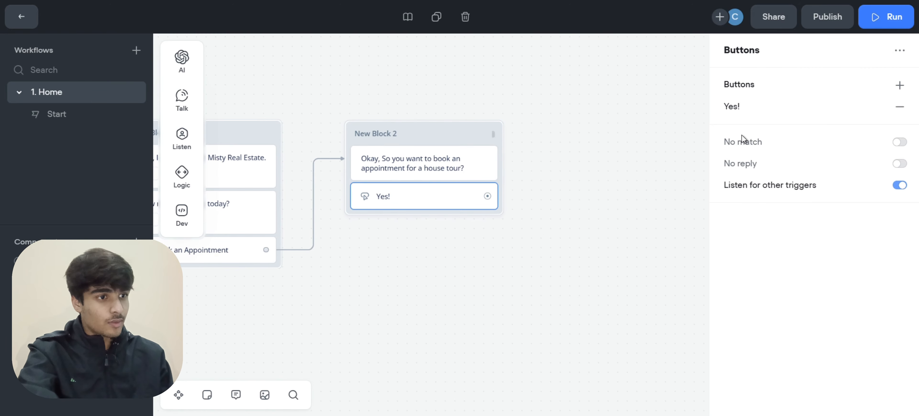
click(901, 85)
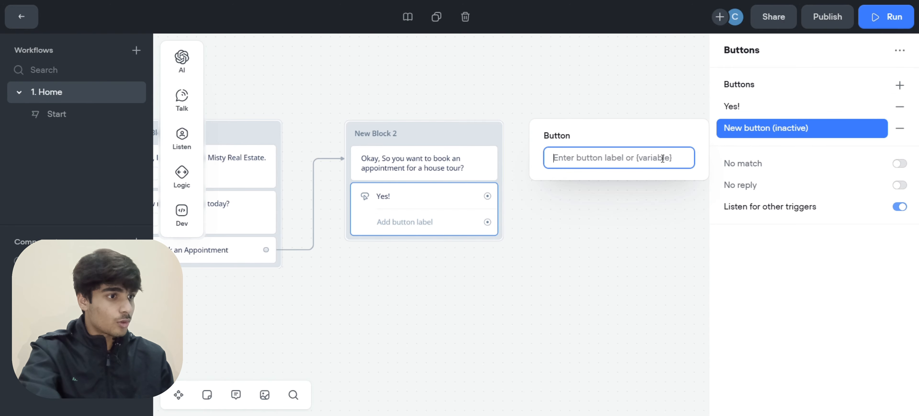
text(No!)
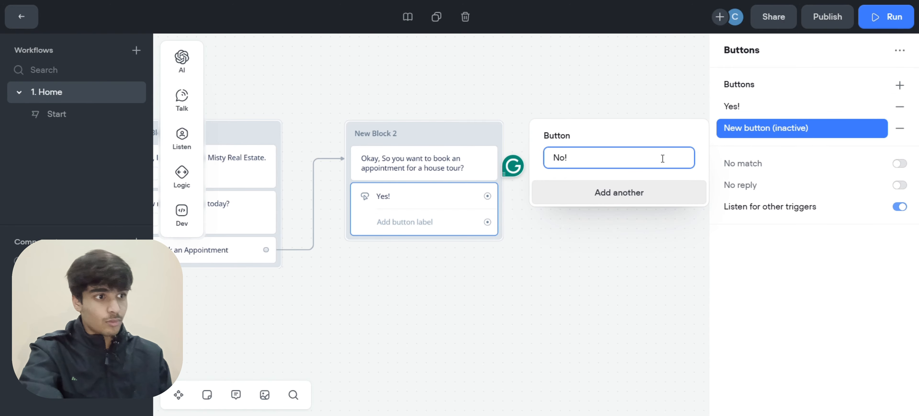
click(549, 263)
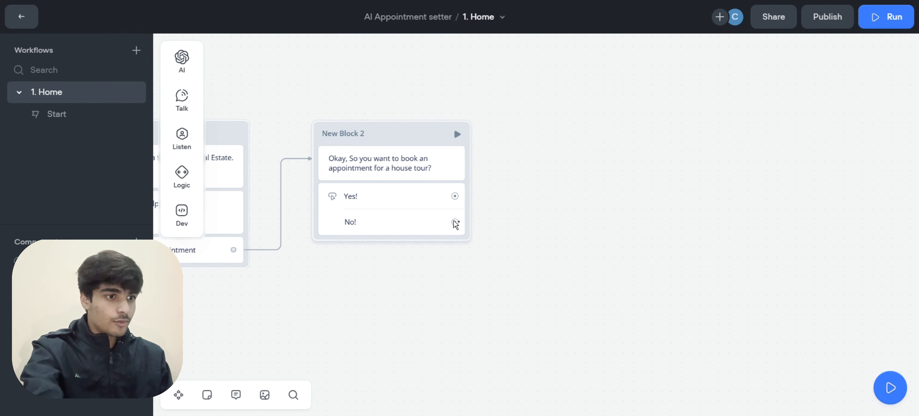
scroll(455, 225, right, 2)
Link Yes! to New Block 3 saying 'Great, First of all, enter your first name.'
click(372, 207)
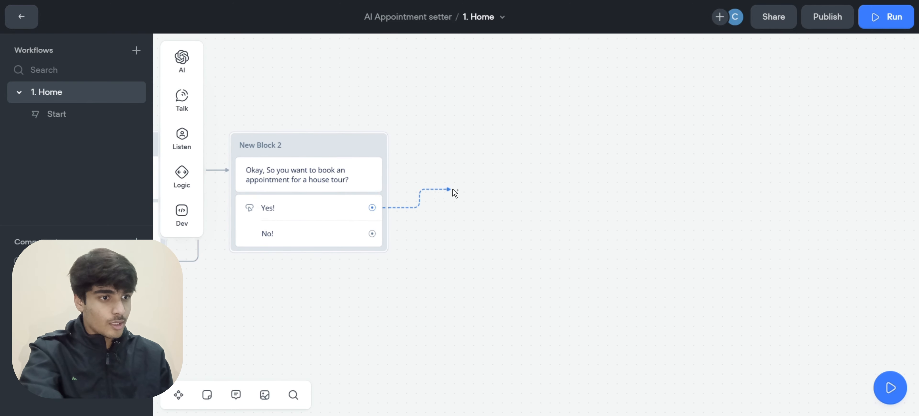
click(458, 150)
mouse_move(509, 170)
mouse_move(550, 190)
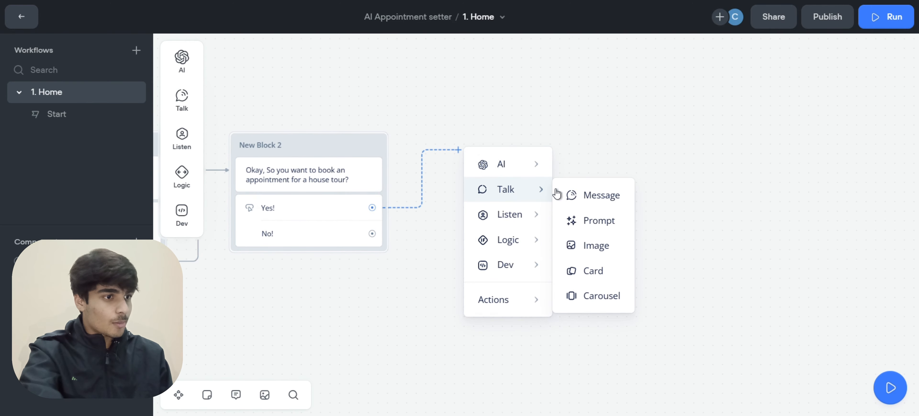
click(589, 194)
click(747, 102)
text(Great, First of all, enter your first name.)
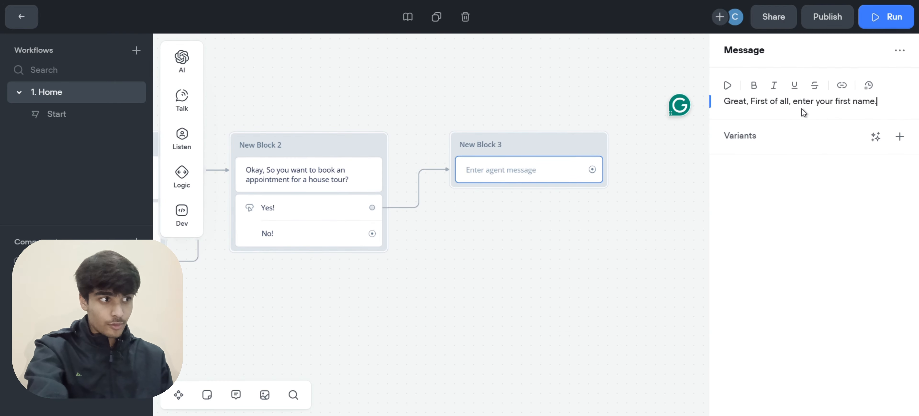
Generate three message variants and delete the Terrific one, keeping two alternates
click(876, 136)
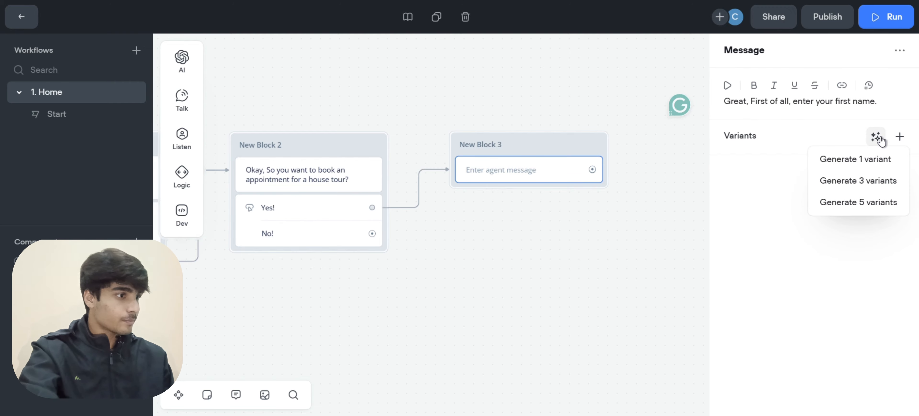
click(862, 178)
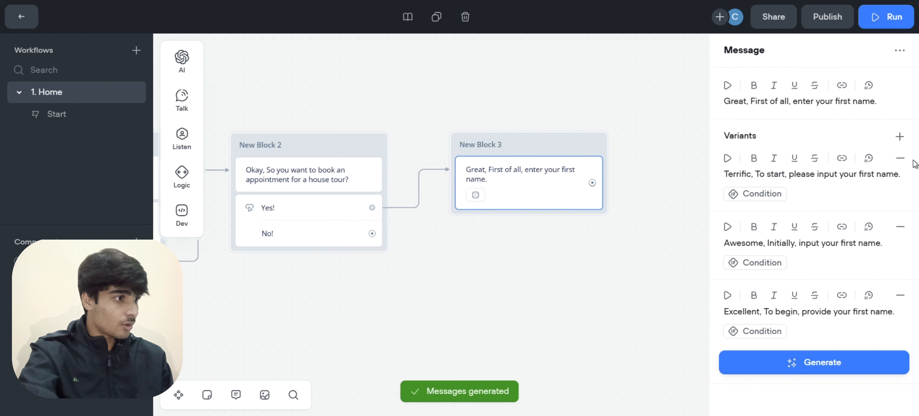
click(901, 157)
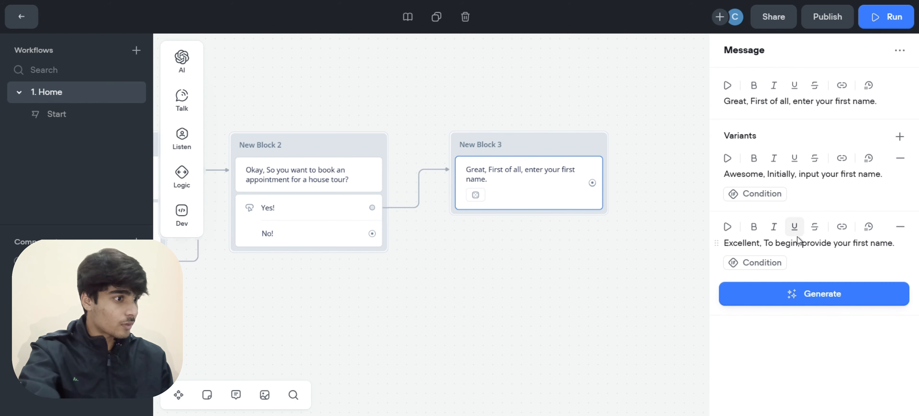
click(641, 274)
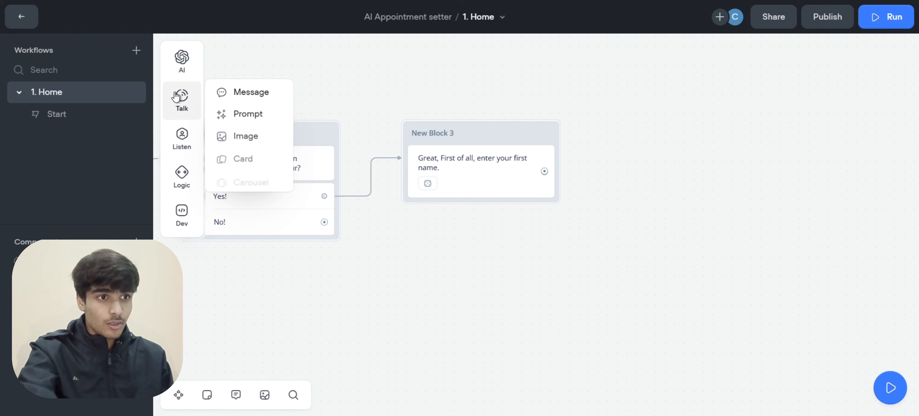
Add a Capture step to New Block 3 set to Entire user reply, saved into new variable first_name
mouse_move(181, 138)
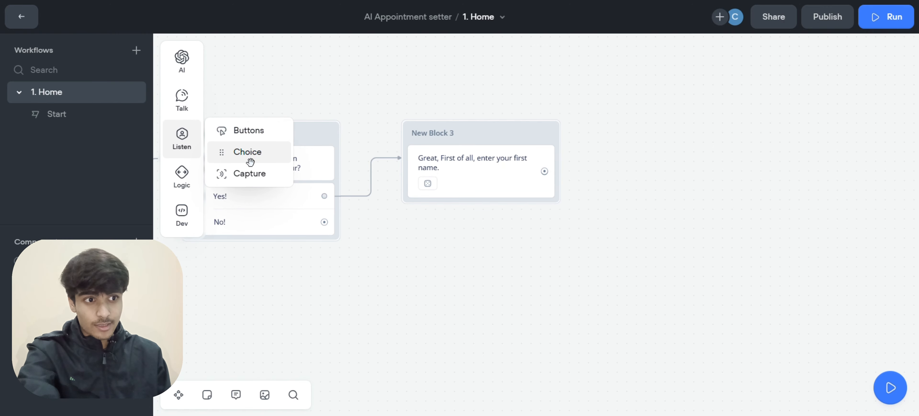
drag(252, 170, 501, 191)
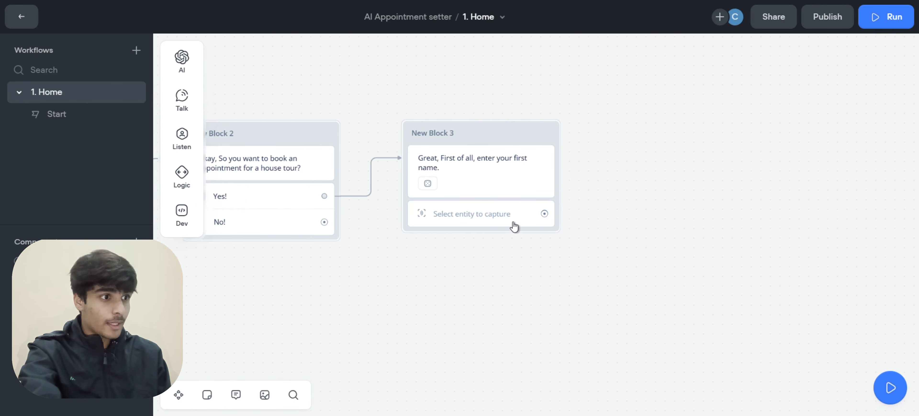
click(496, 219)
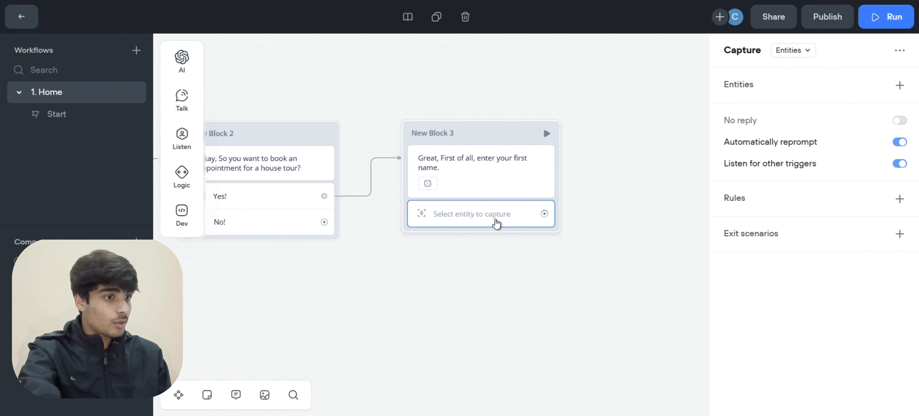
click(801, 53)
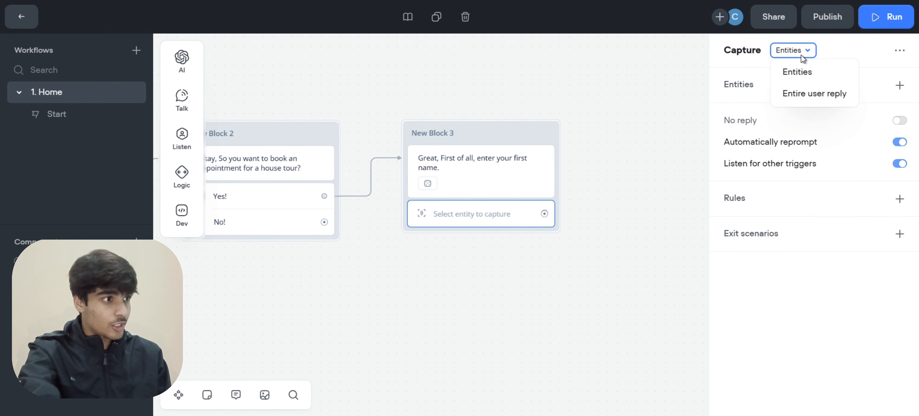
click(809, 93)
click(831, 104)
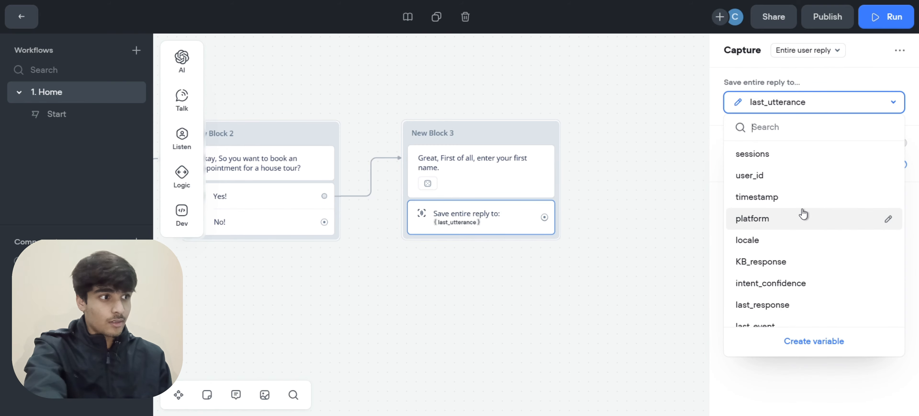
click(812, 343)
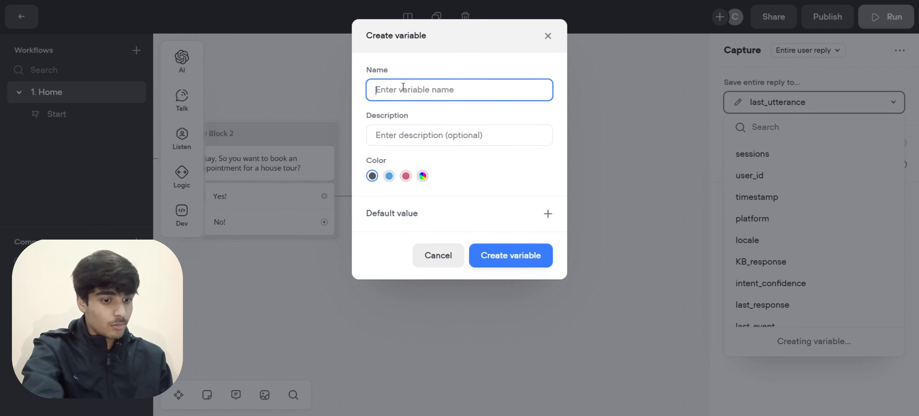
text(fu)
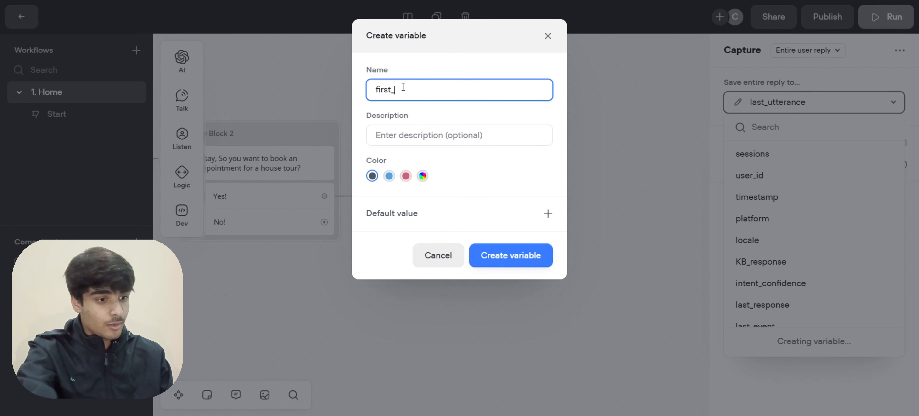
click(502, 253)
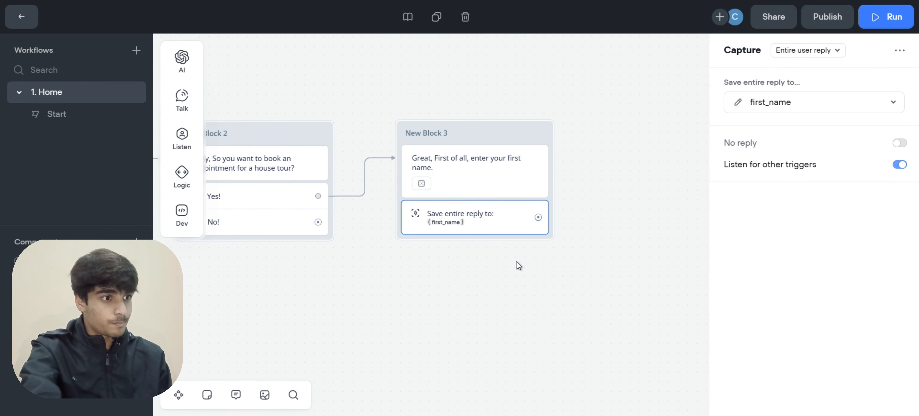
scroll(517, 261, right, 5)
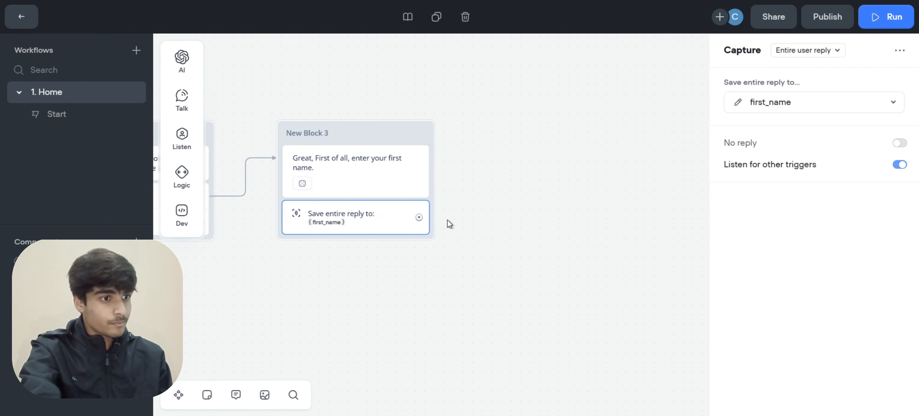
scroll(448, 220, right, 1)
Link the name capture to a new message block, New Block 4
drag(401, 217, 458, 151)
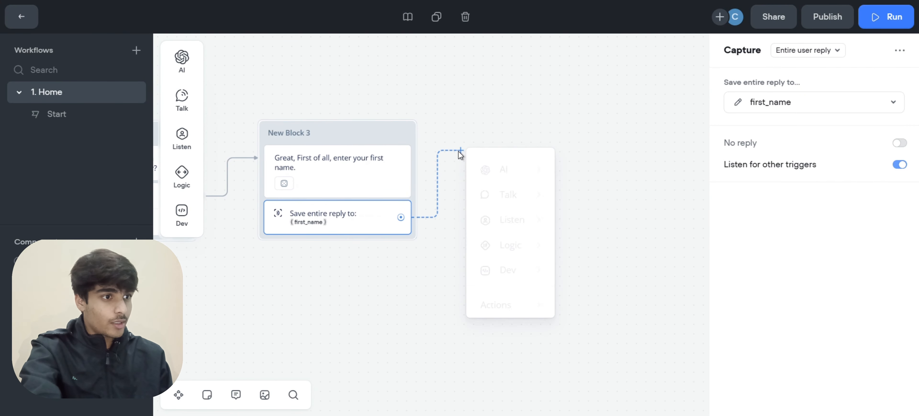
mouse_move(511, 190)
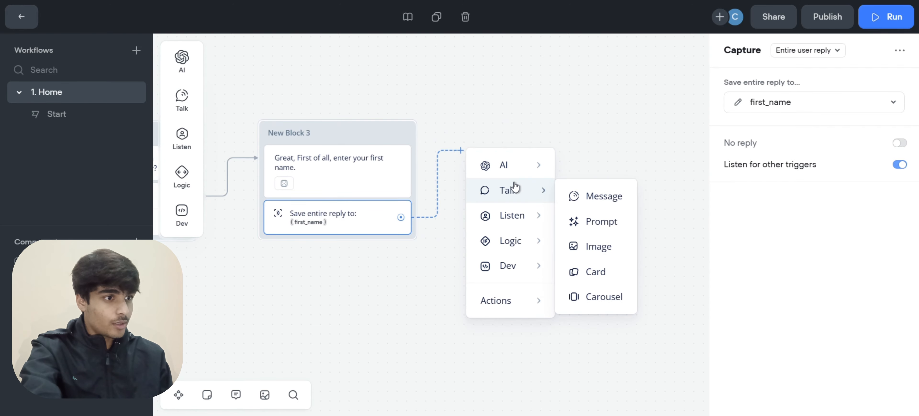
click(589, 198)
click(544, 129)
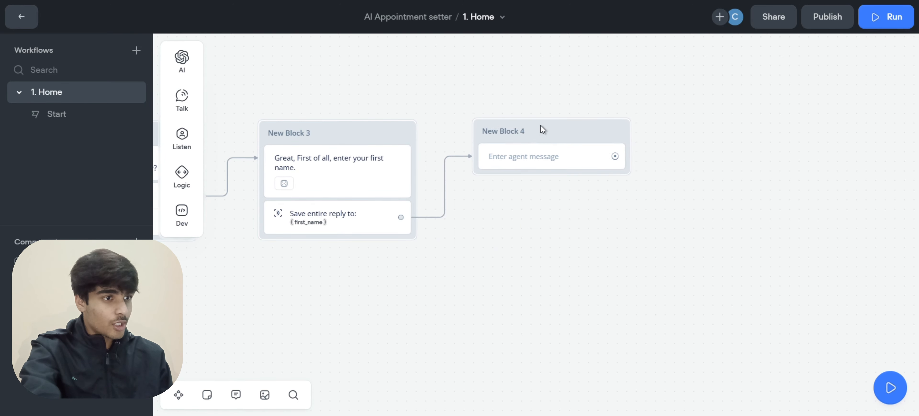
Paste 'Thanks {first_name} , Now Enter your best email.' as New Block 4's message
click(534, 155)
text(Thanks {first_name} , Now Enter your best email.)
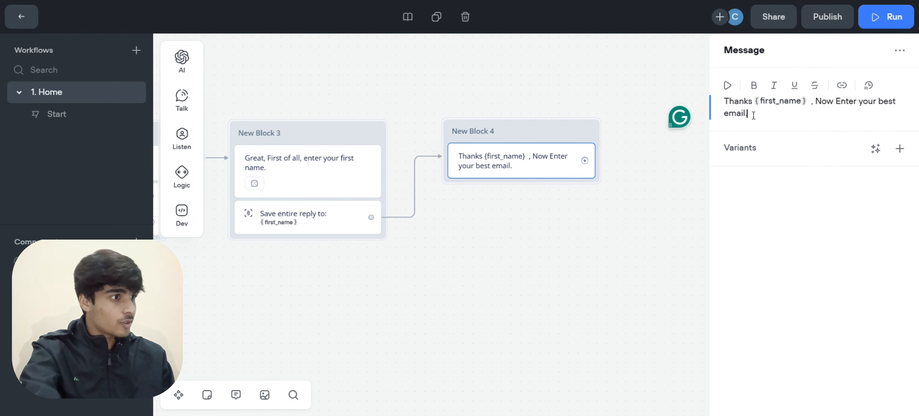
drag(753, 115, 837, 113)
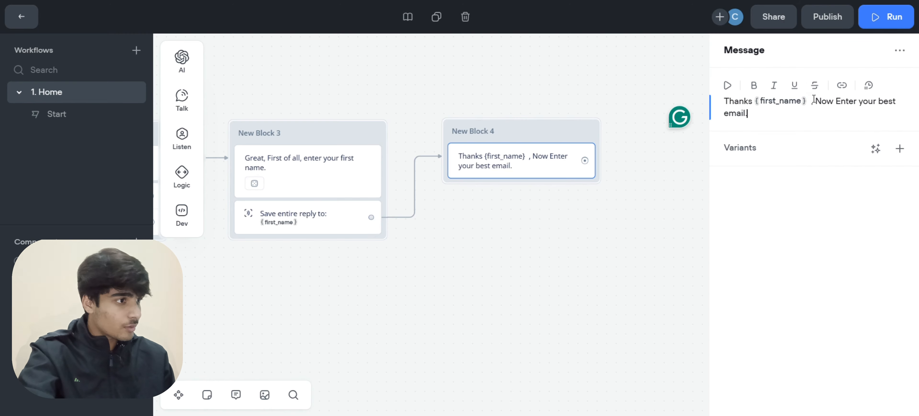
drag(809, 100, 760, 106)
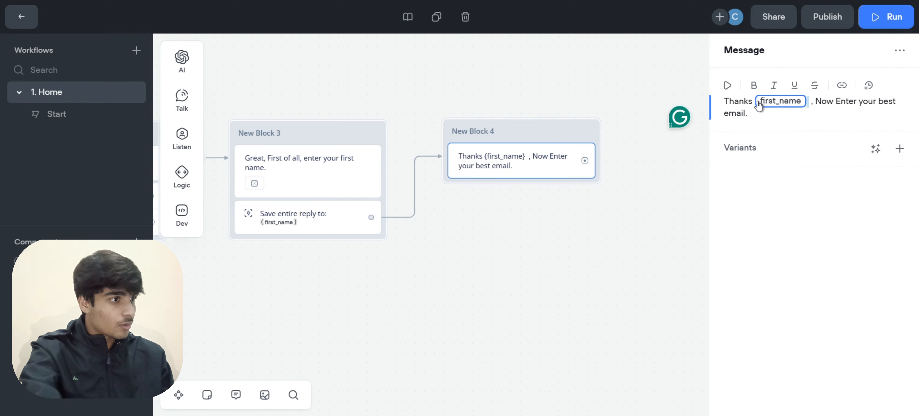
click(773, 116)
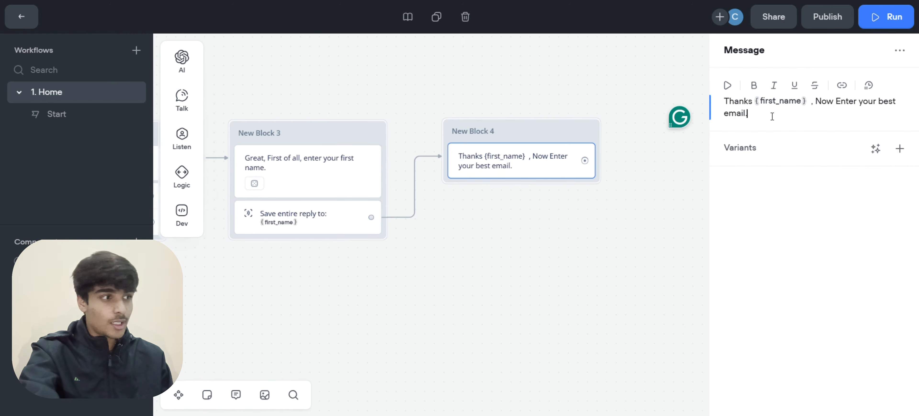
drag(756, 119, 757, 111)
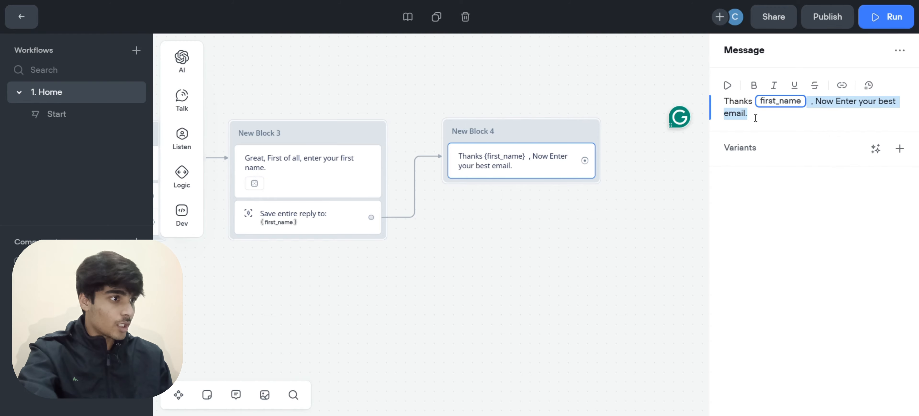
click(756, 117)
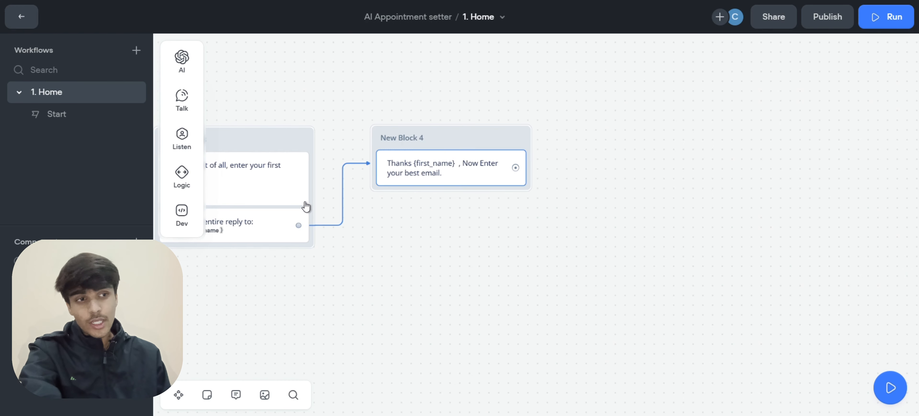
click(374, 269)
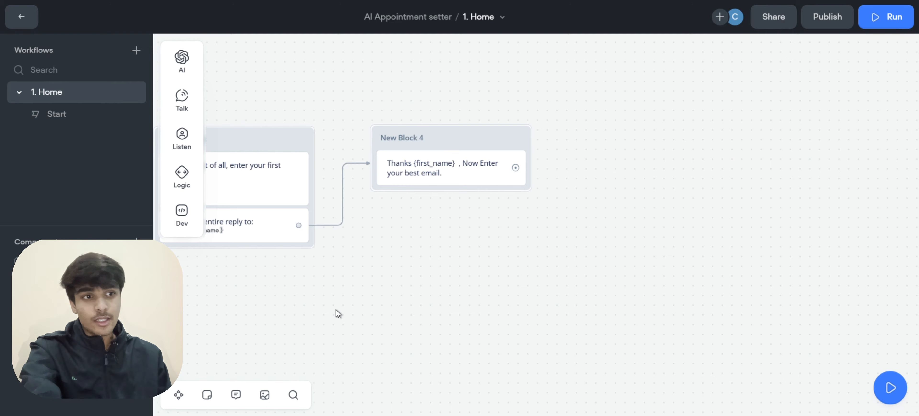
Add a Capture step to New Block 4 set to Entire user reply, saved into new variable email
mouse_move(182, 135)
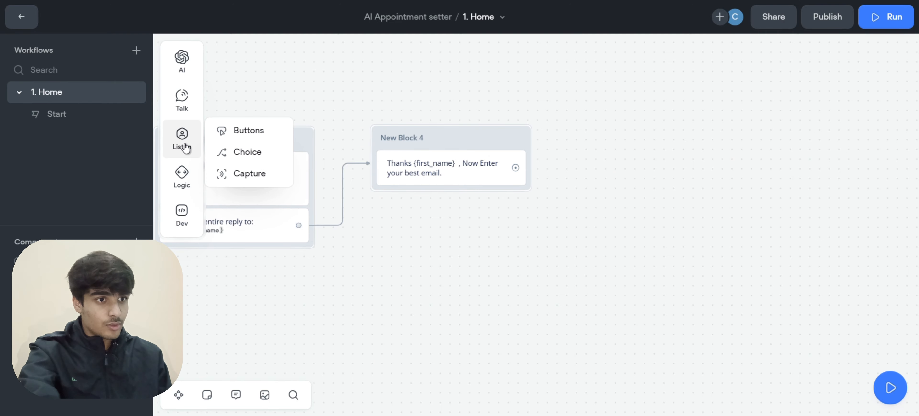
drag(252, 175, 446, 200)
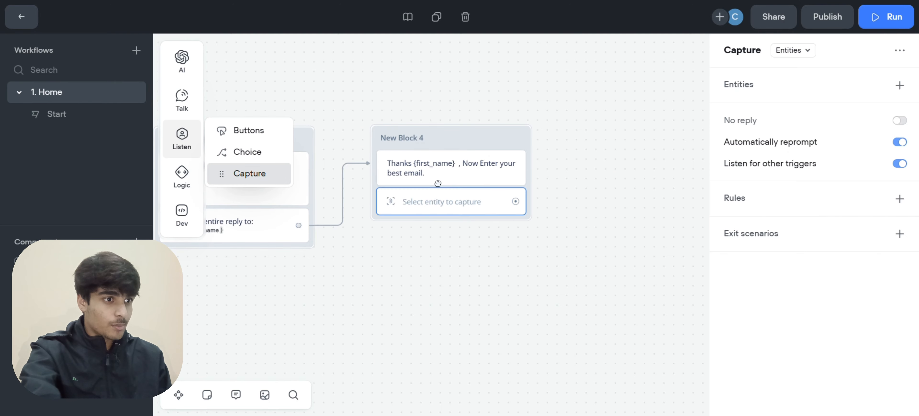
click(805, 50)
click(813, 93)
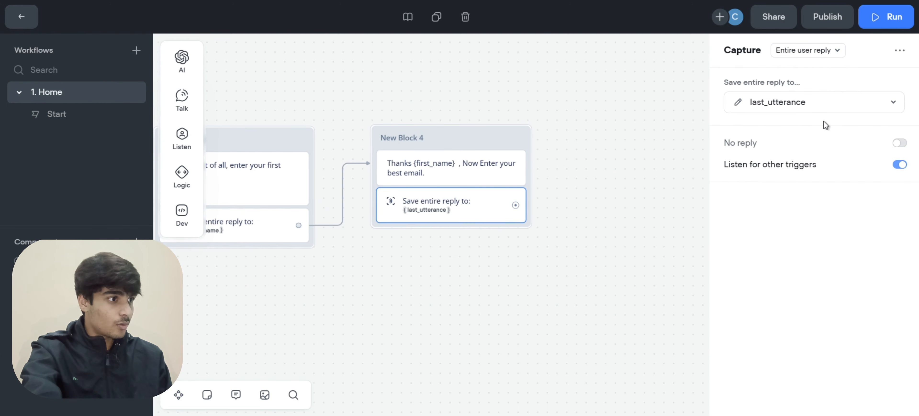
click(827, 103)
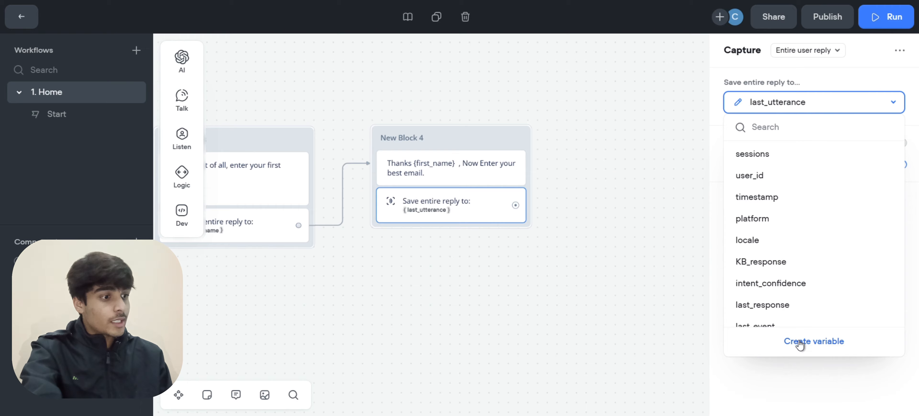
click(797, 340)
text(email)
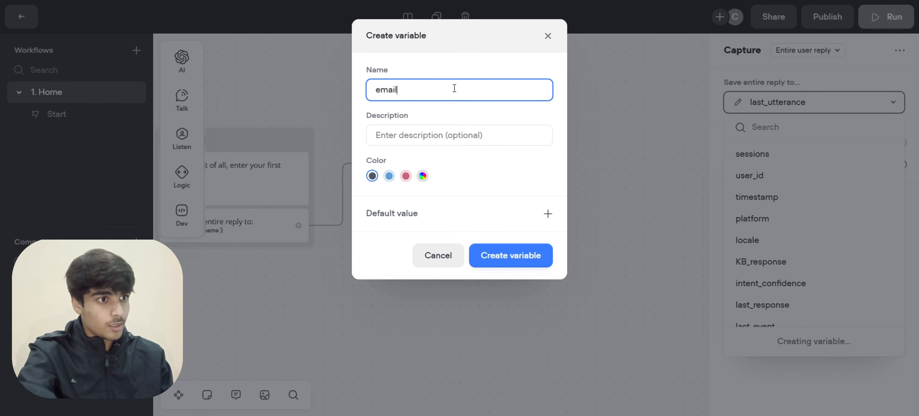
click(514, 247)
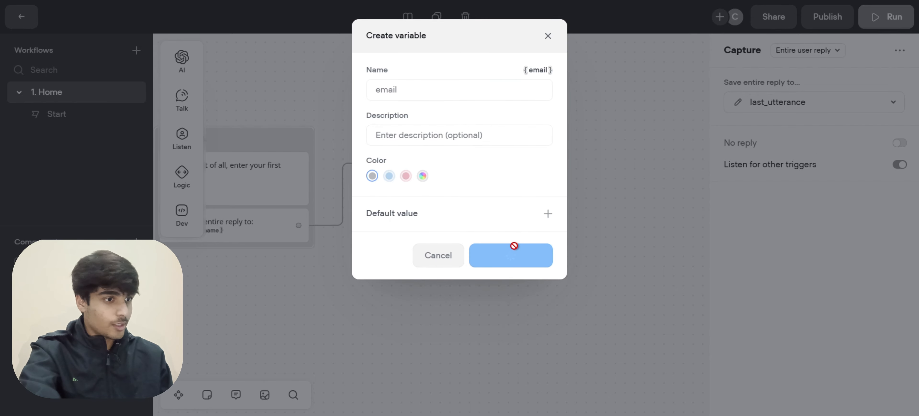
scroll(514, 246, right, 2)
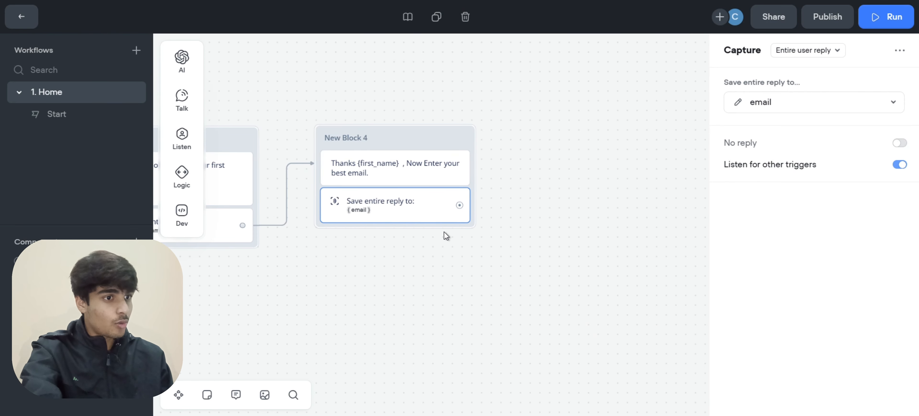
scroll(444, 231, right, 3)
scroll(444, 231, right, 3)
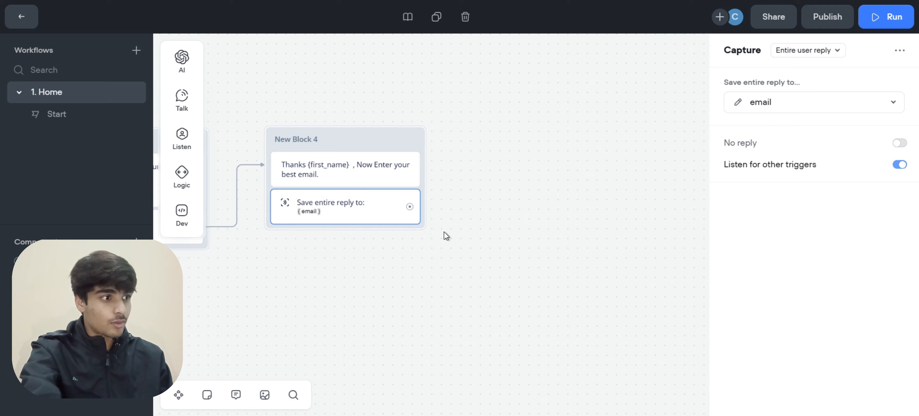
scroll(444, 231, up, 1)
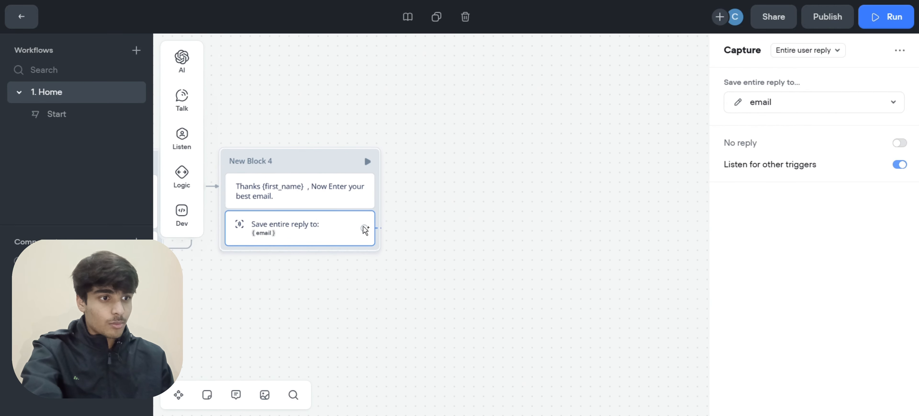
Link the email capture to New Block 5 saying 'Now, Please select a suitable time.'
drag(427, 167, 428, 167)
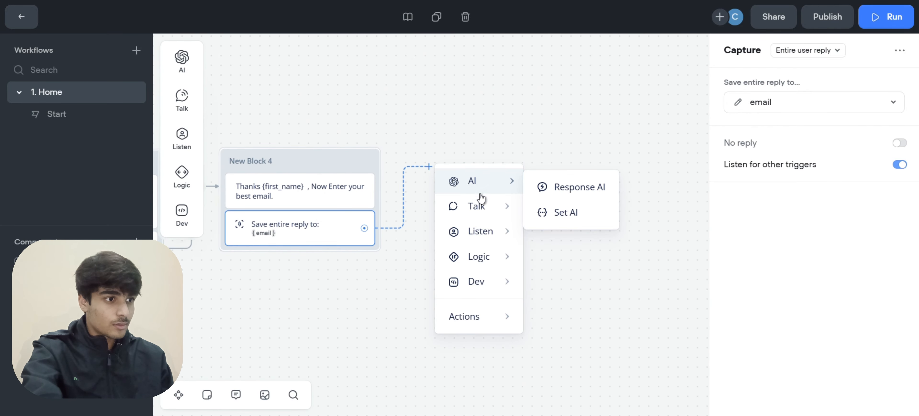
mouse_move(492, 216)
click(559, 216)
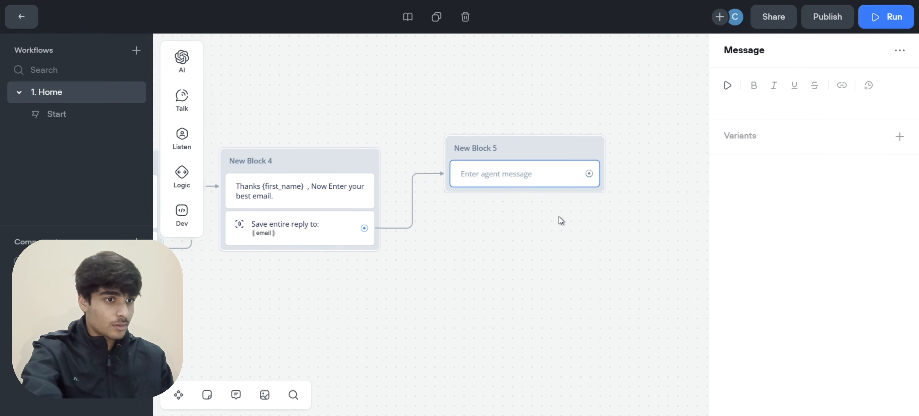
click(767, 101)
text(Now, Please select a suitable time.)
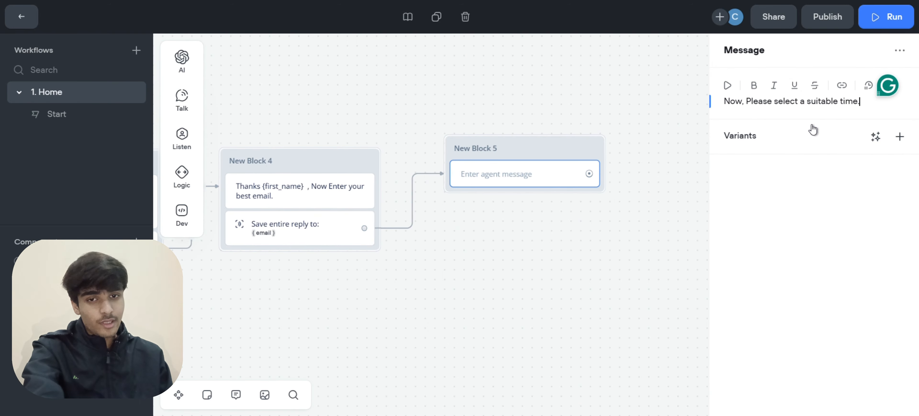
click(638, 203)
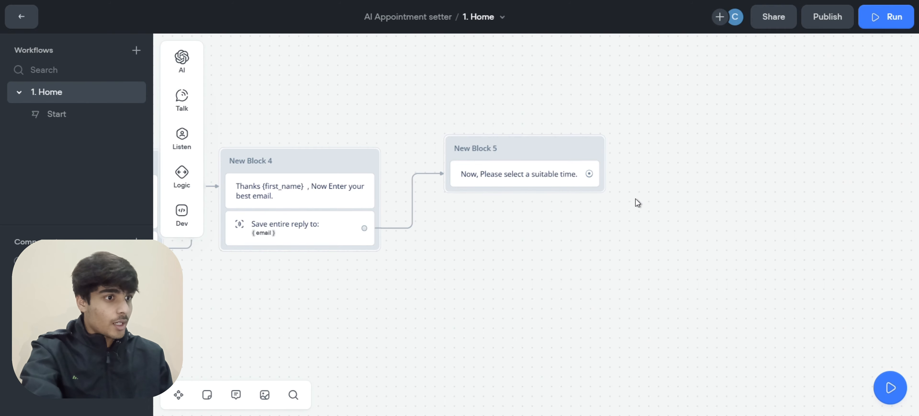
mouse_move(186, 102)
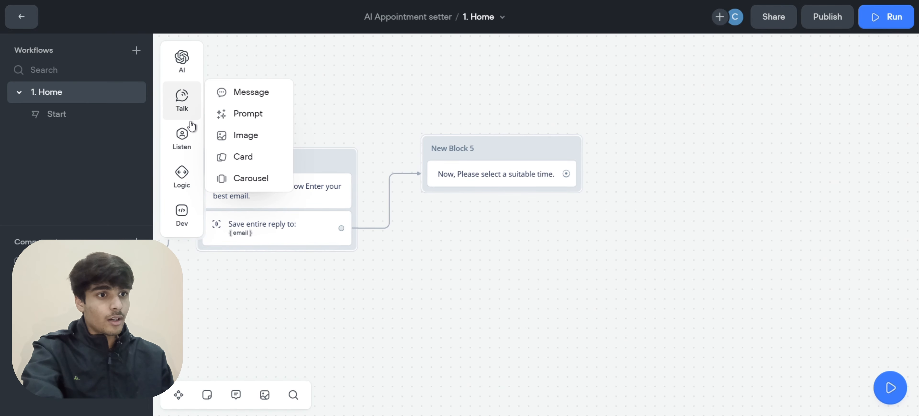
Add a Card to New Block 5 titled 'Pick a Time' with description 'Choose a time that works for you!'
drag(240, 157, 500, 202)
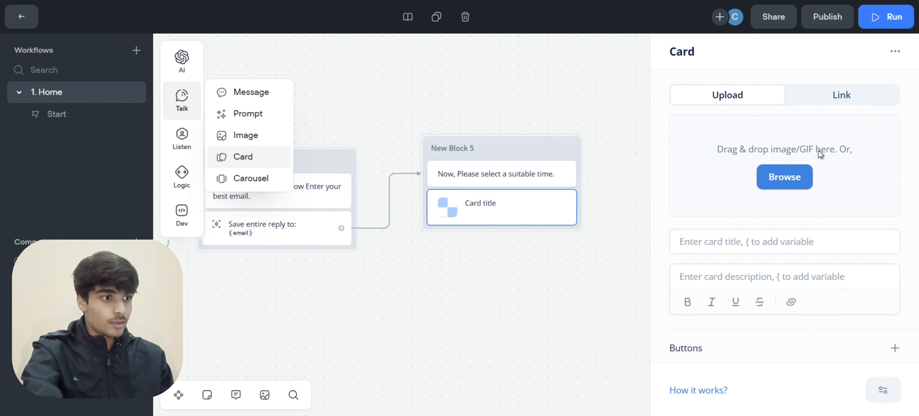
click(710, 242)
text(Pich)
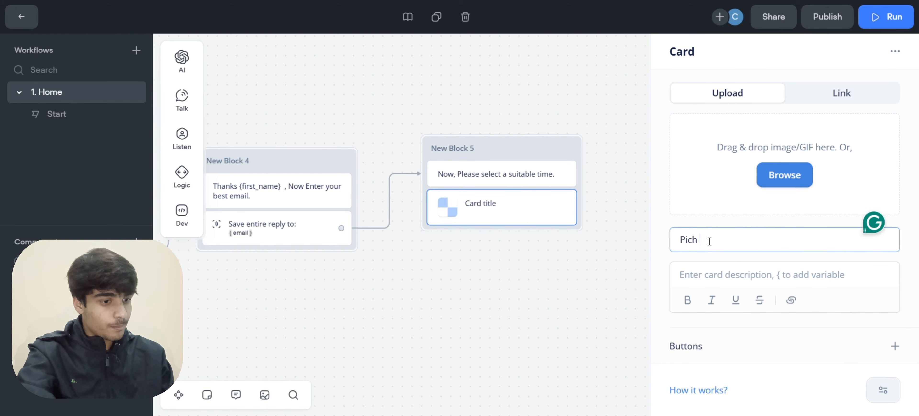
key(BackSpace)
text(k )
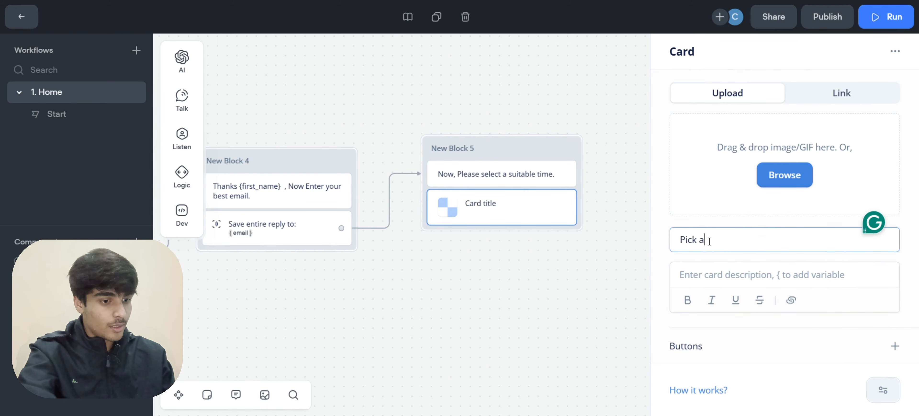
text(a Time)
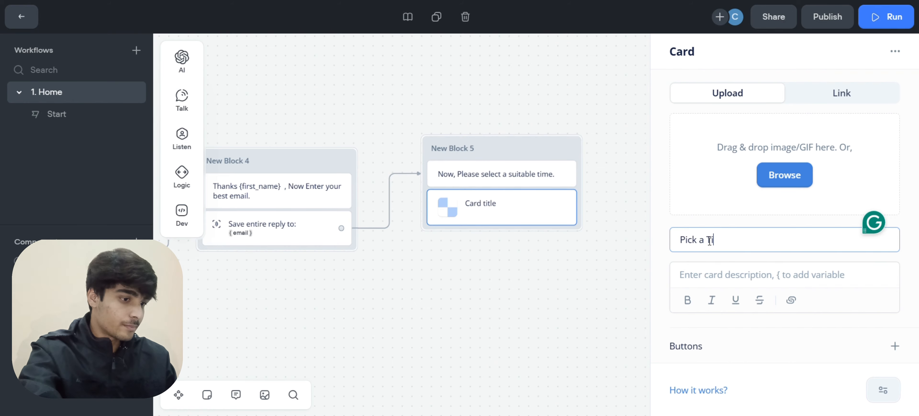
click(714, 272)
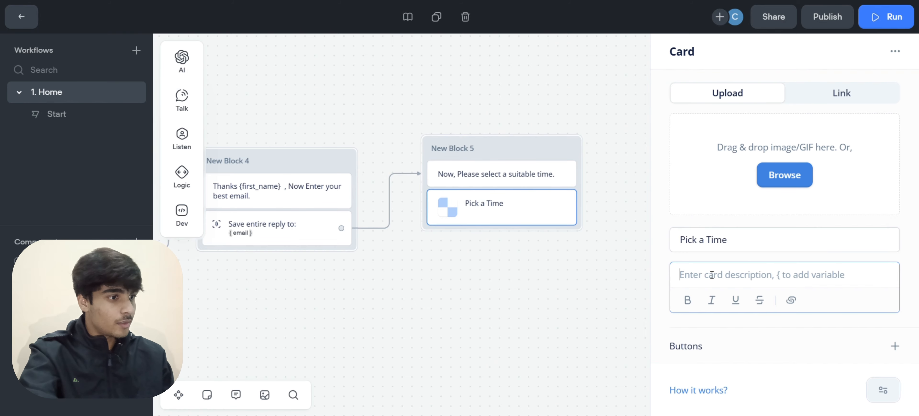
text(Choose A time)
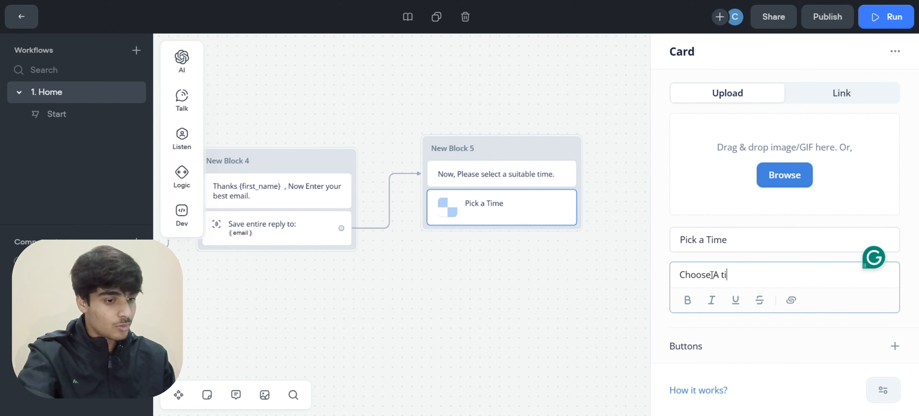
key(BackSpace)
key(BackSpace)
key(BackSpace)
key(BackSpace)
key(BackSpace)
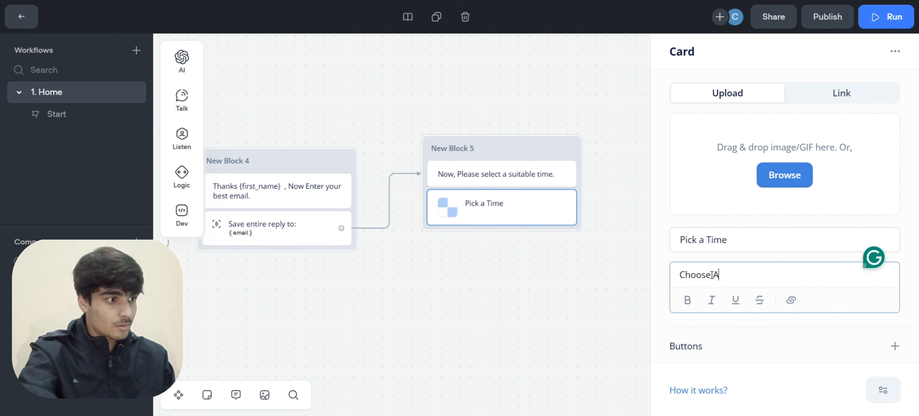
text(time that )
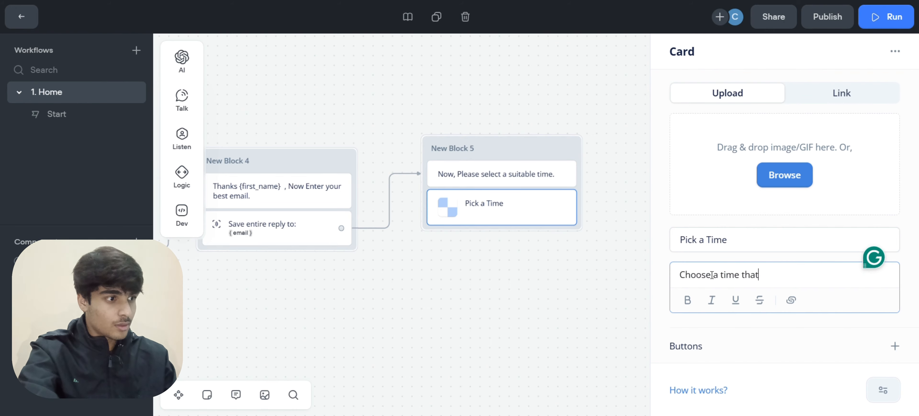
text(works )
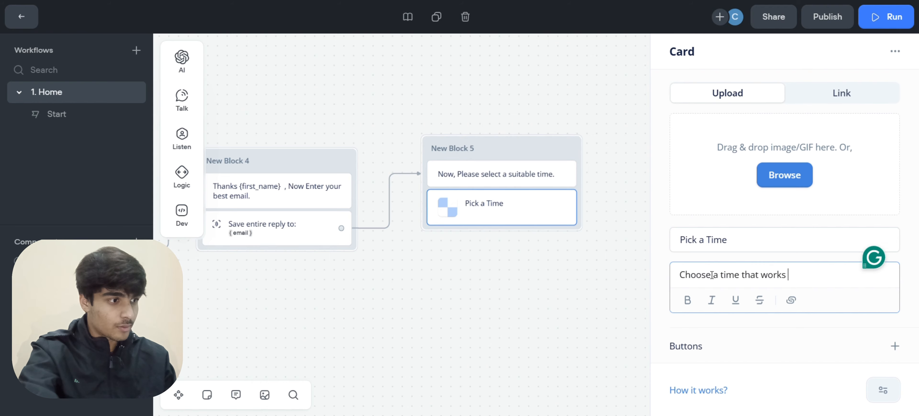
text(for you!)
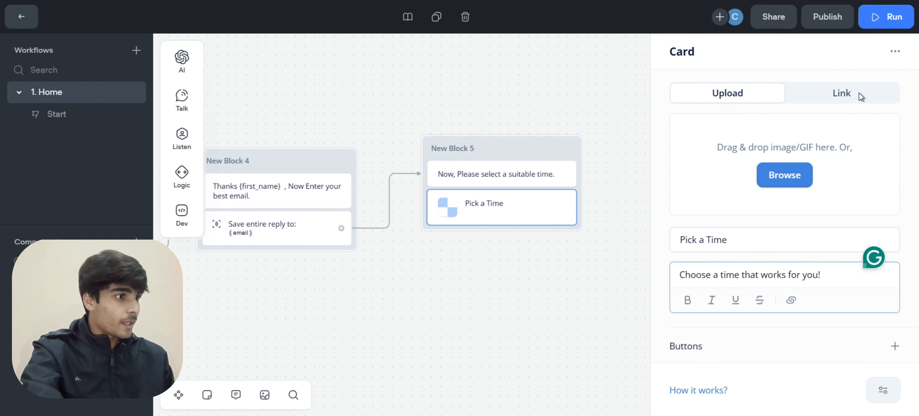
click(845, 94)
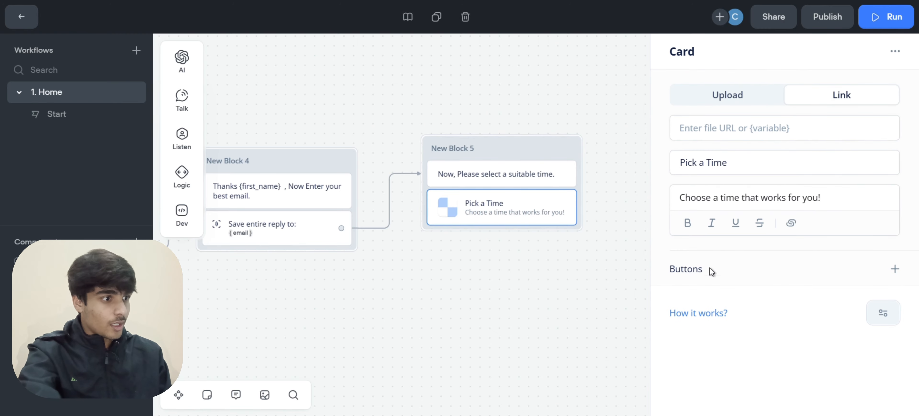
Add a 'Pick a time' button to the card with an Open URL action
click(896, 269)
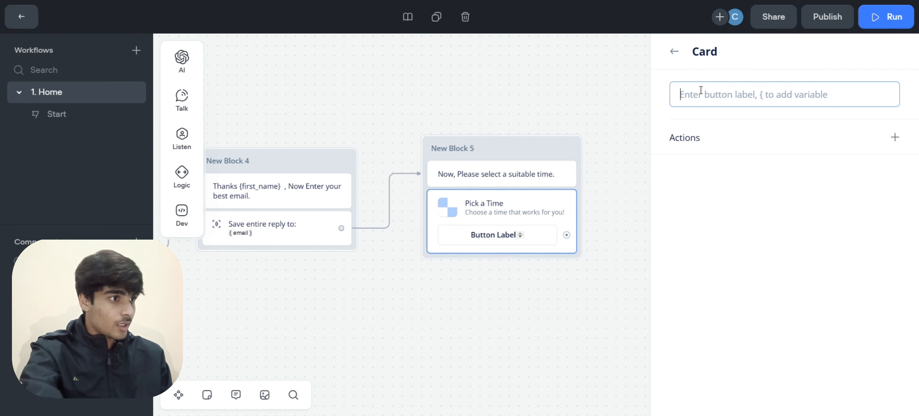
text(Pick )
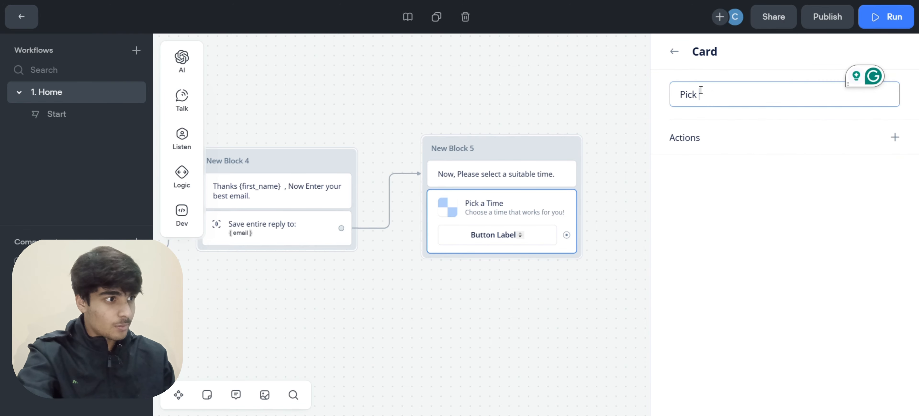
text(a time)
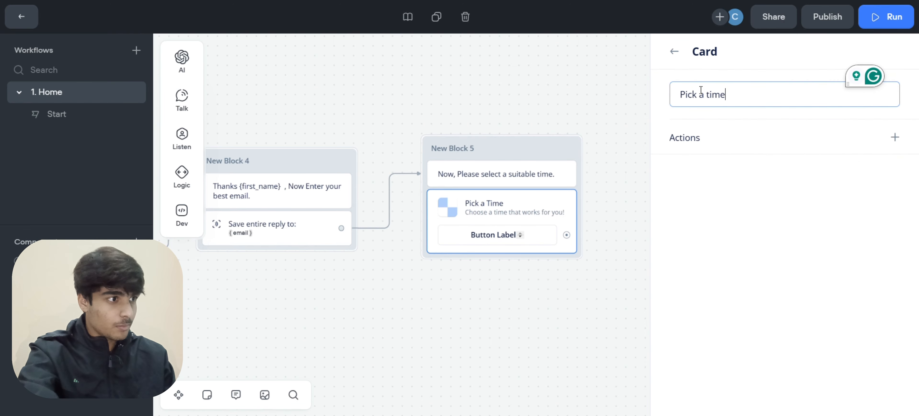
click(897, 139)
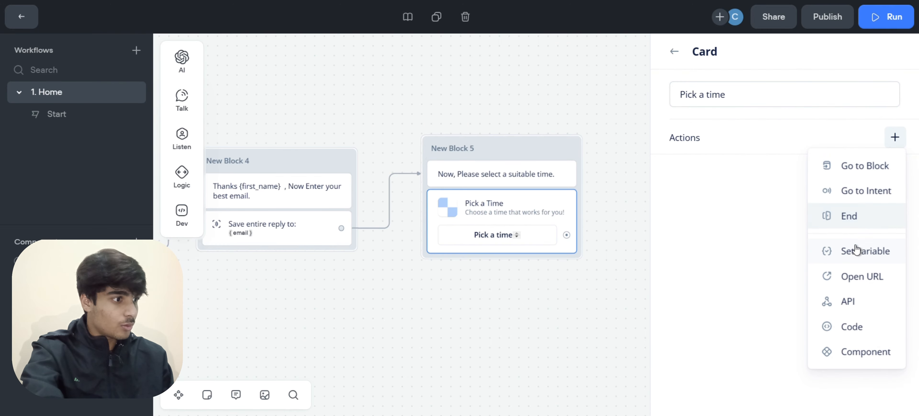
click(855, 278)
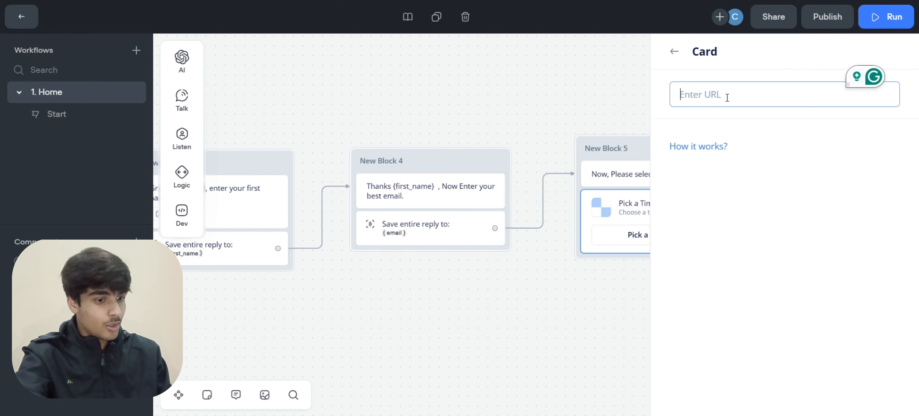
Paste the Calendly housetour booking link with {first_name} and {email} variables into the URL field
text(https://calendly.com/autowiseai01/housetour?name={first_name}&email={email})
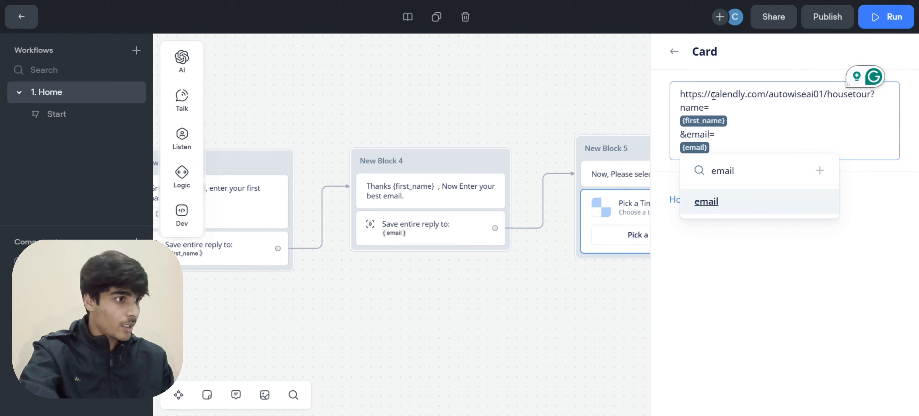
drag(715, 93, 745, 94)
drag(681, 95, 868, 96)
click(876, 109)
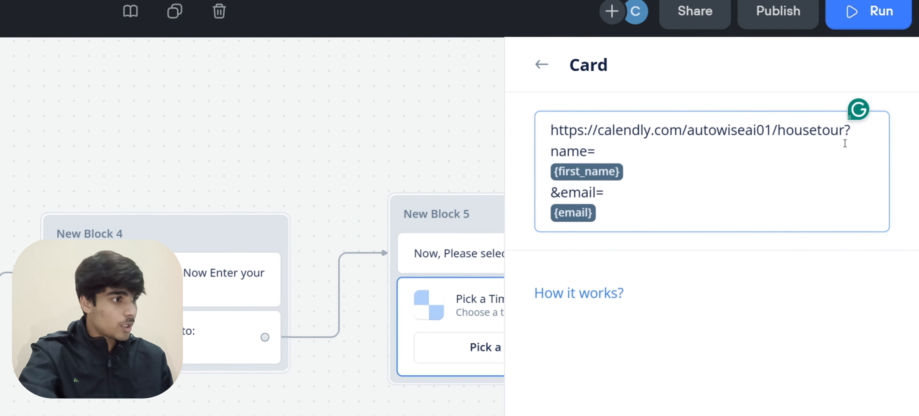
drag(556, 149, 588, 152)
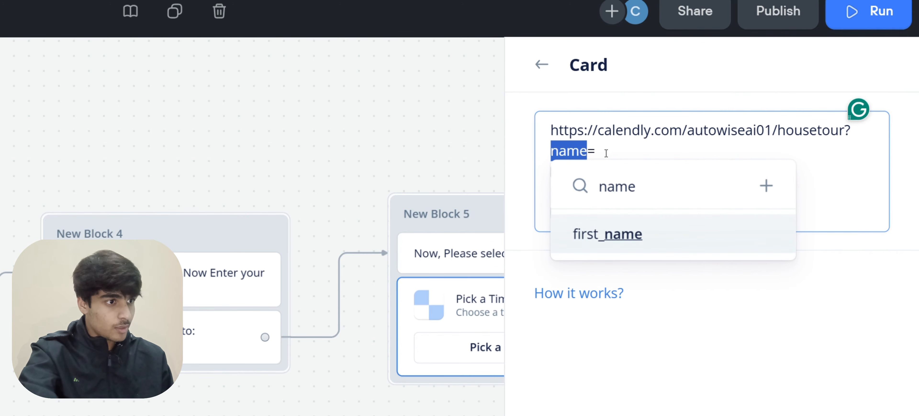
click(612, 153)
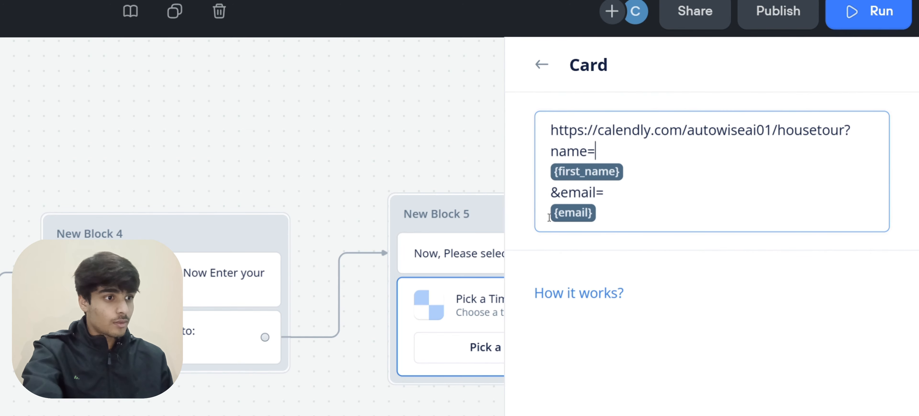
Join the URL onto one line ending '?name={first_name}&email={email}'
click(553, 212)
key(BackSpace)
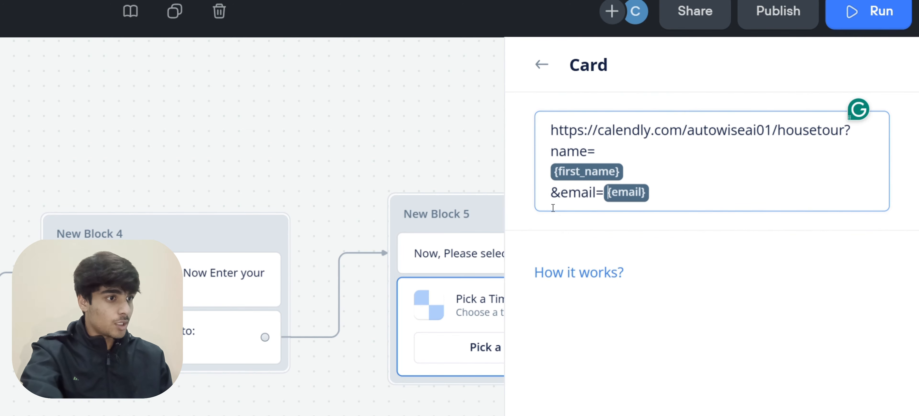
click(553, 171)
key(BackSpace)
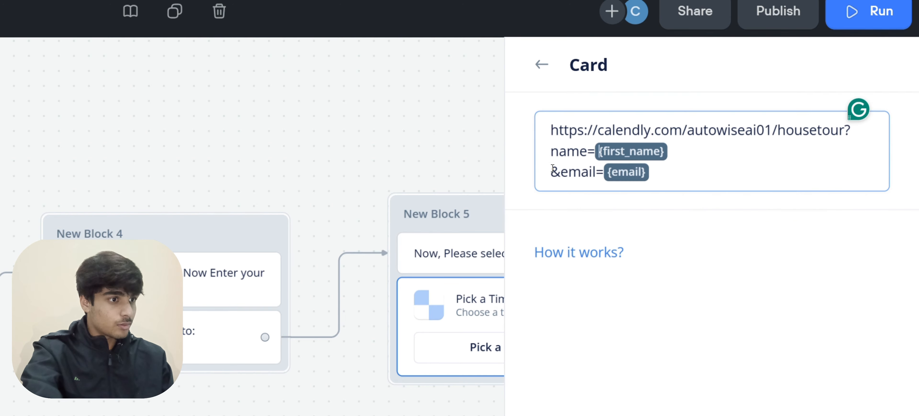
click(553, 149)
key(BackSpace)
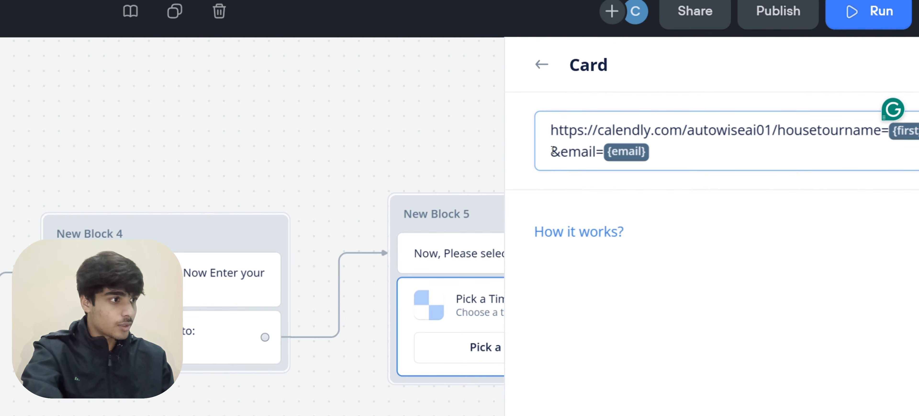
text(?)
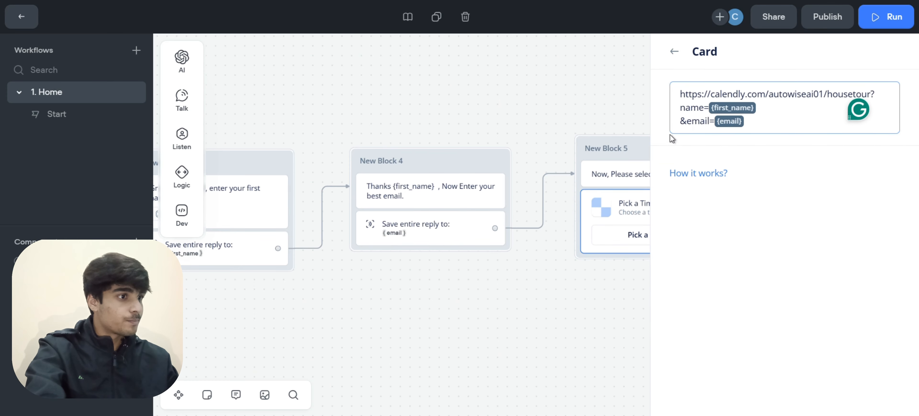
click(680, 123)
key(BackSpace)
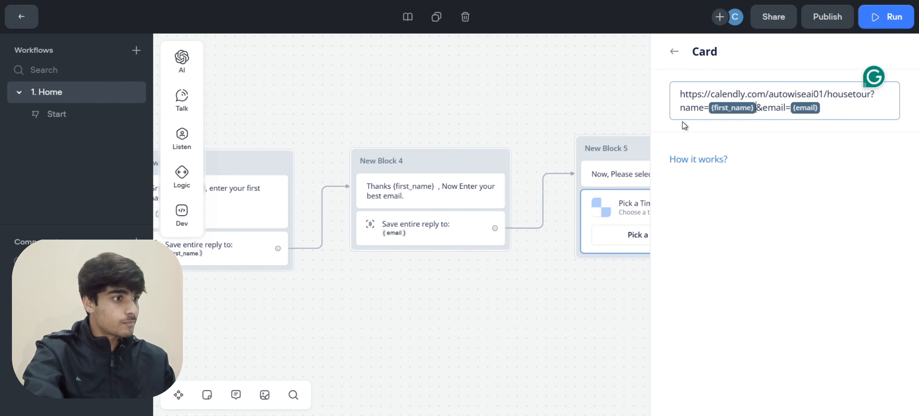
click(831, 104)
click(740, 222)
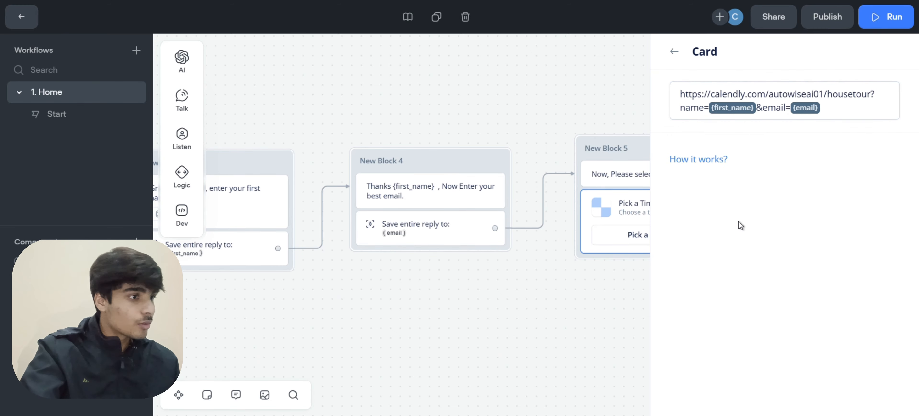
Pan the canvas and drag a new connection from the Calendly link action to empty space
scroll(573, 290, right, 6)
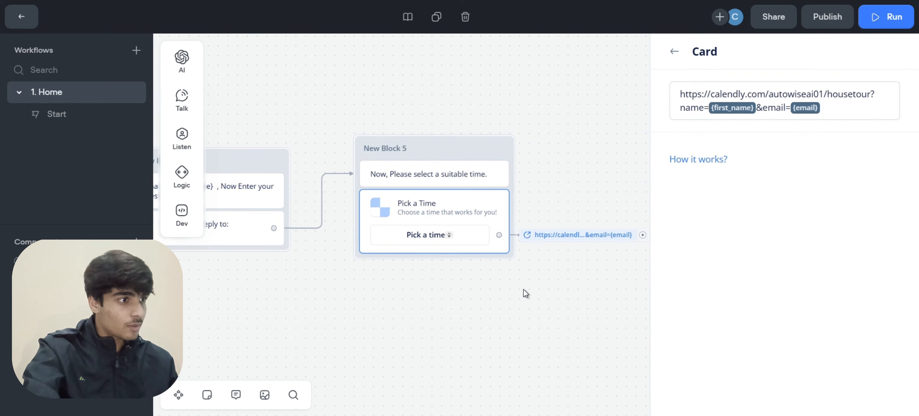
scroll(525, 293, right, 4)
scroll(606, 236, right, 3)
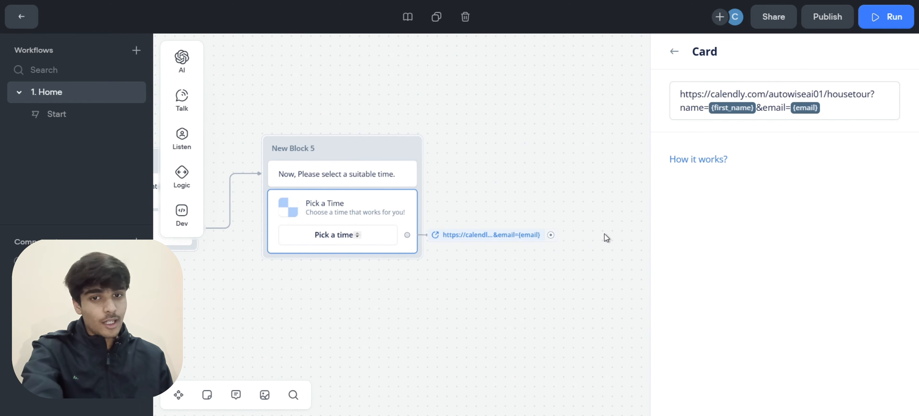
scroll(500, 242, right, 3)
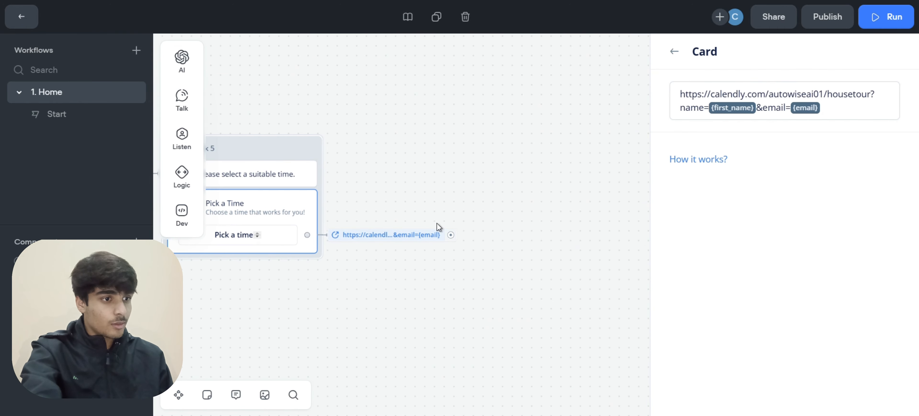
drag(450, 235, 480, 152)
Add a message block asking 'Is there anything else I can help you with?' with three generated variants
mouse_move(513, 172)
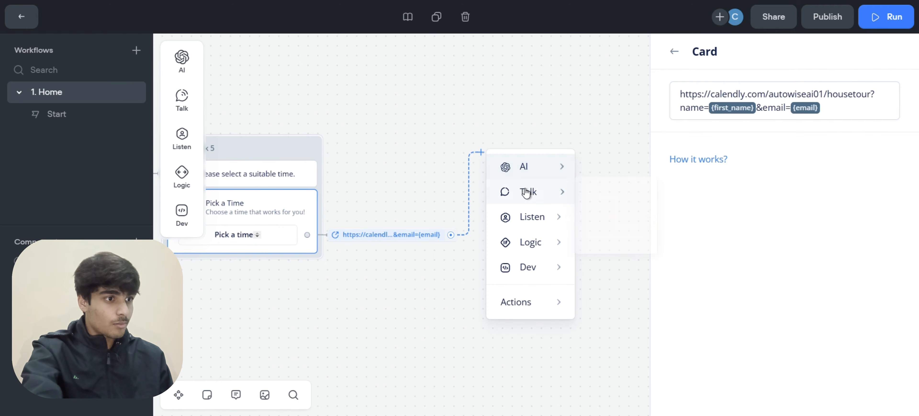
mouse_move(529, 191)
click(612, 210)
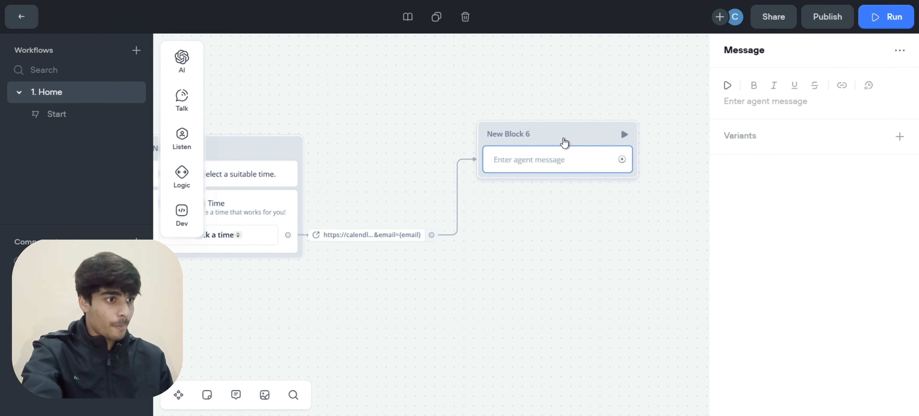
click(538, 137)
click(517, 164)
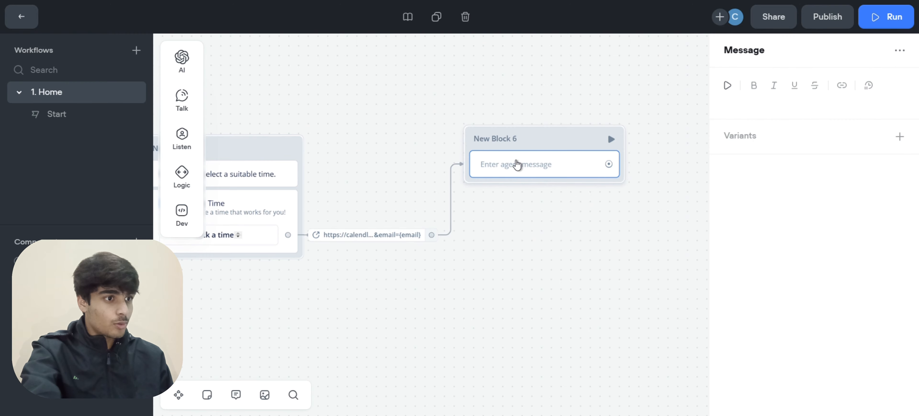
click(745, 106)
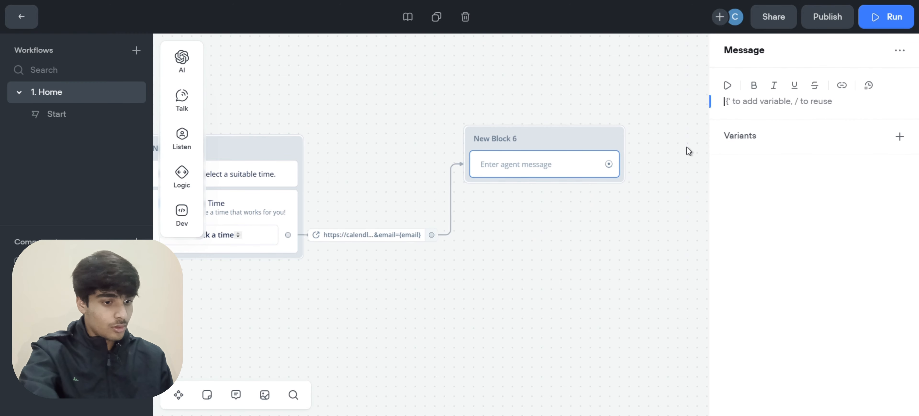
text(Is there anything else I can help you with?)
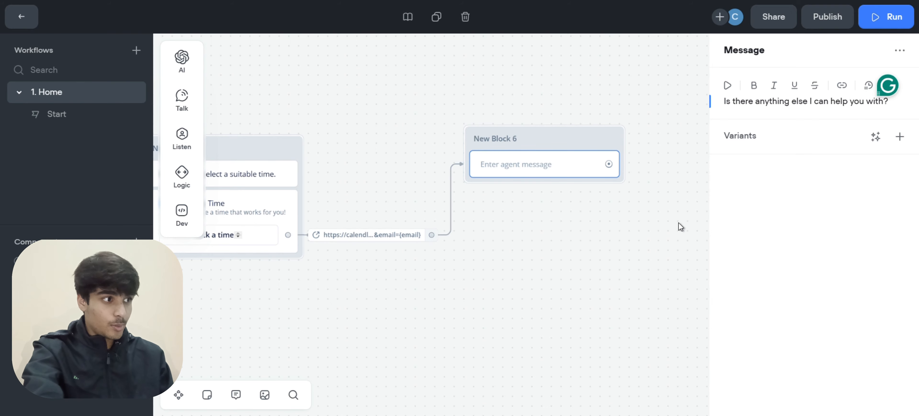
click(877, 136)
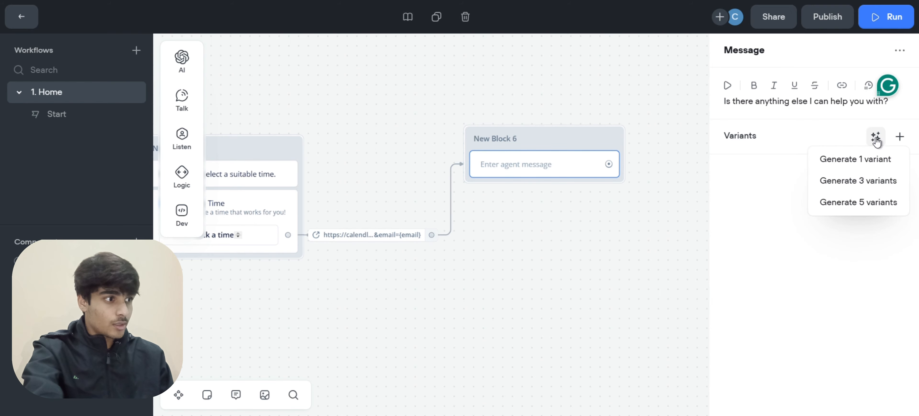
click(865, 180)
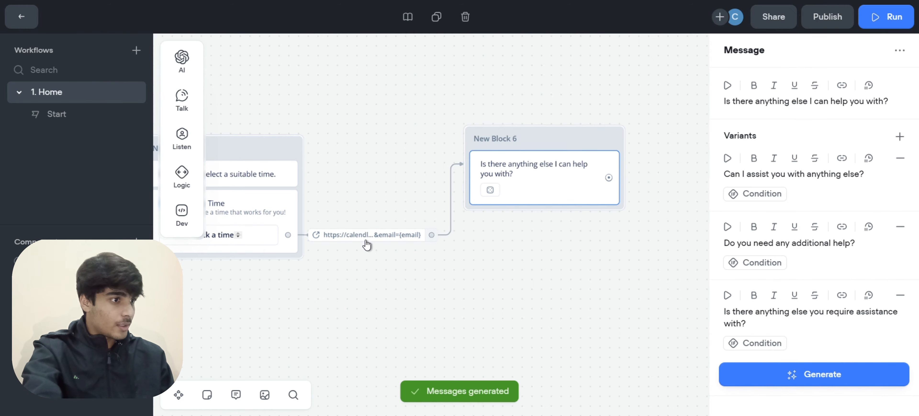
scroll(367, 245, right, 3)
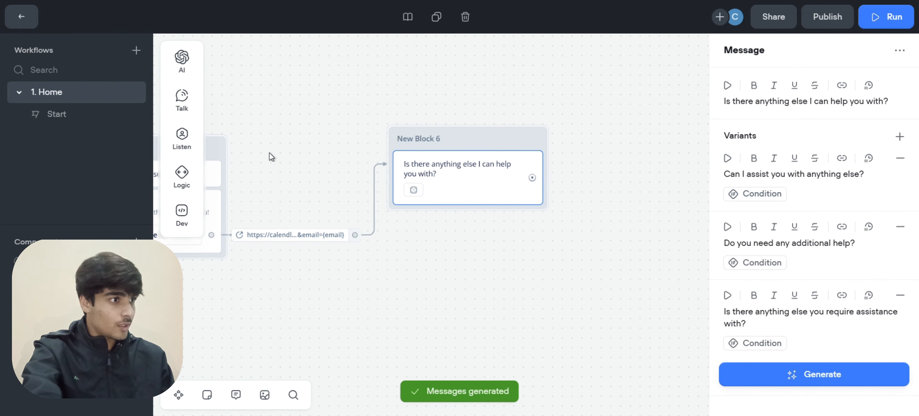
Add a Buttons step to New Block 6 with a 'Contact Agent' button, then drag out its connection
mouse_move(207, 153)
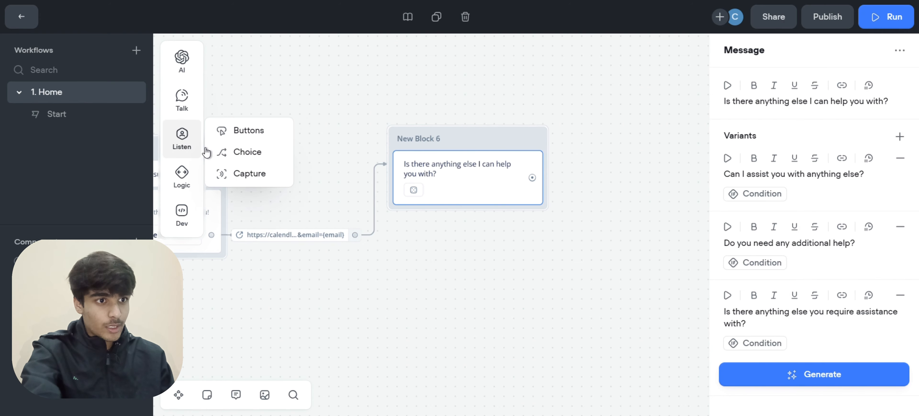
drag(238, 130, 478, 218)
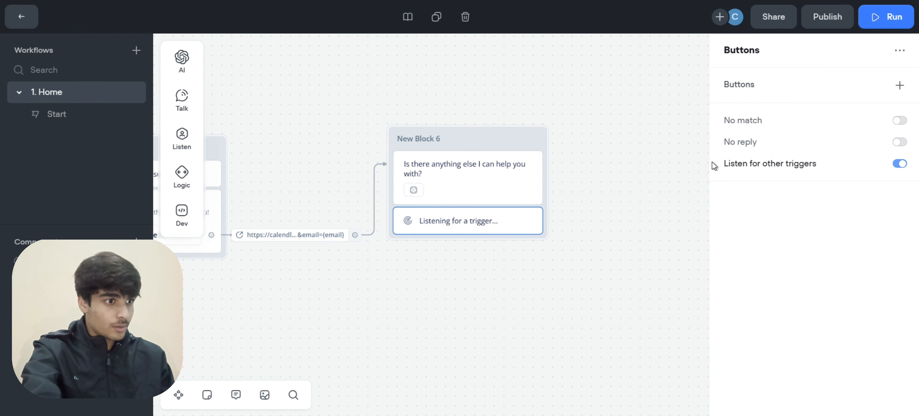
click(900, 85)
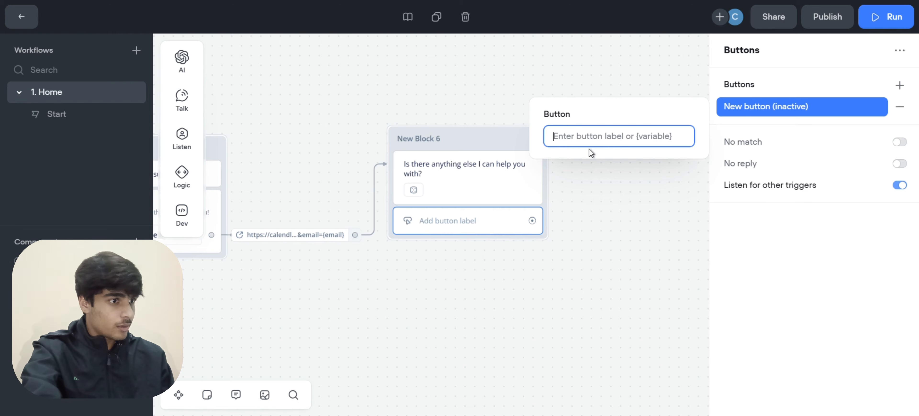
text(Contact )
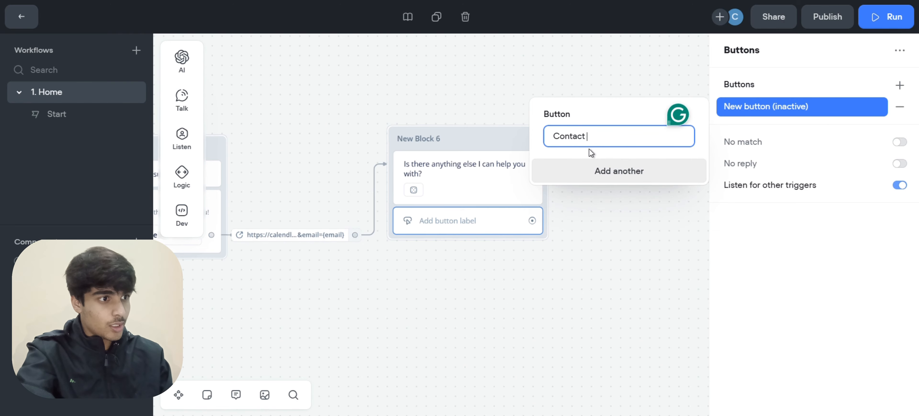
text(Agent)
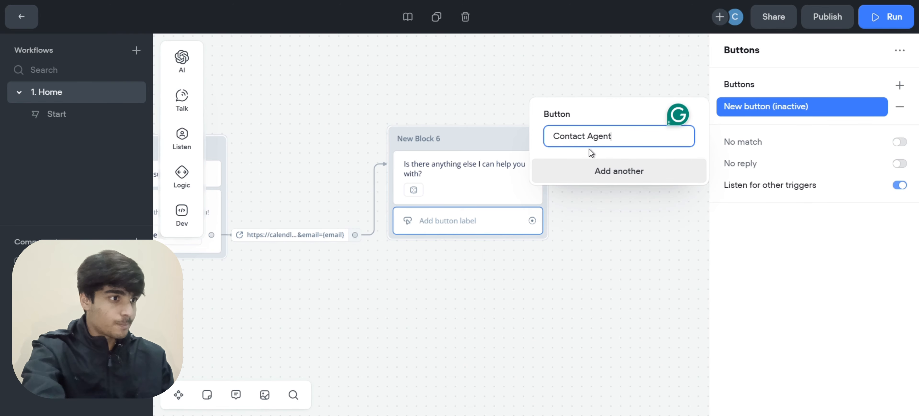
click(620, 195)
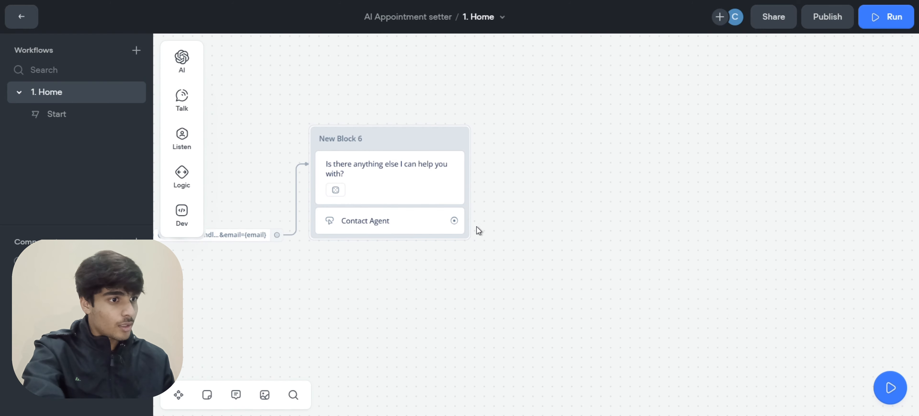
drag(454, 220, 534, 143)
Create New Block 7 from Contact Agent with the pasted contact-number reply and three generated variants
mouse_move(580, 167)
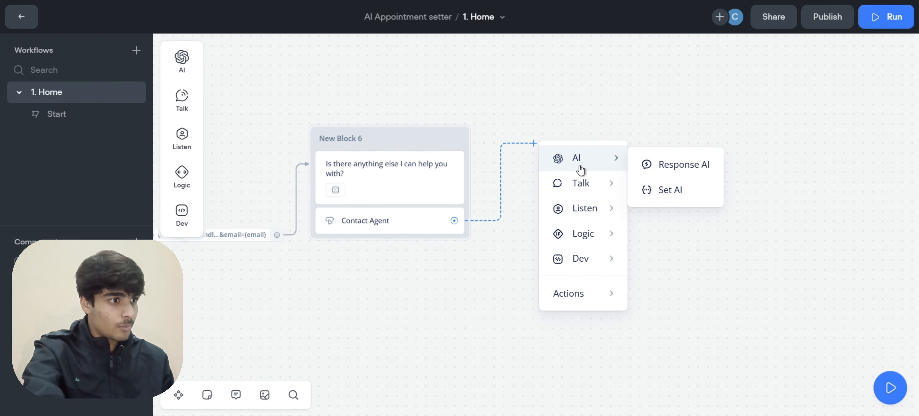
mouse_move(612, 190)
click(651, 190)
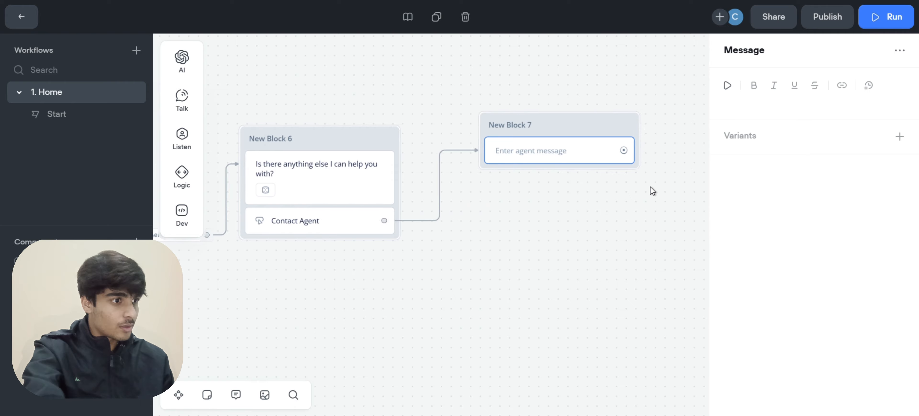
click(756, 103)
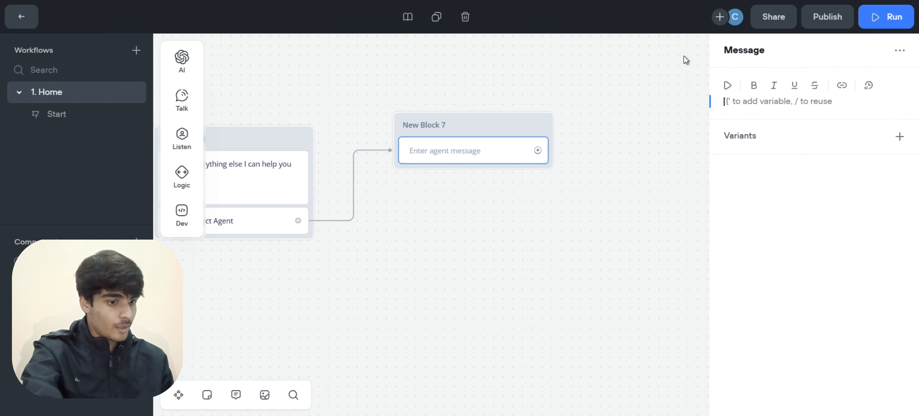
key(ctrl+v)
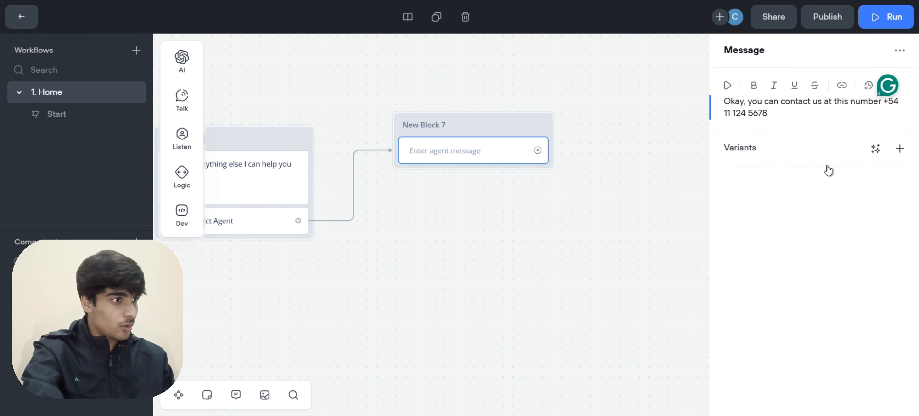
click(875, 148)
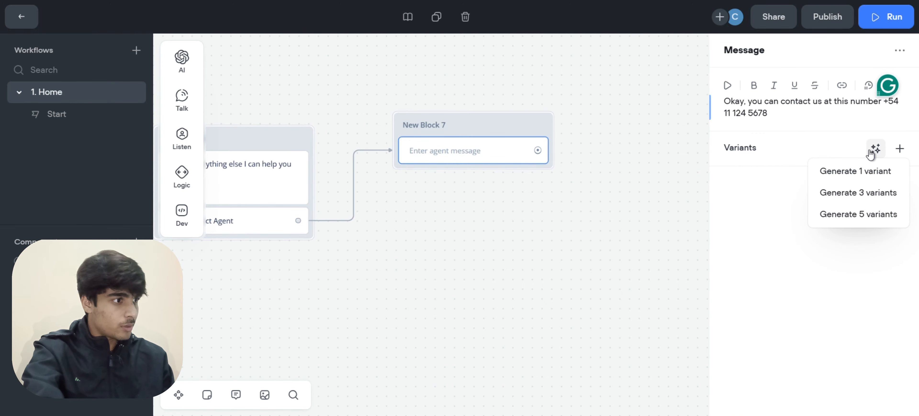
click(850, 195)
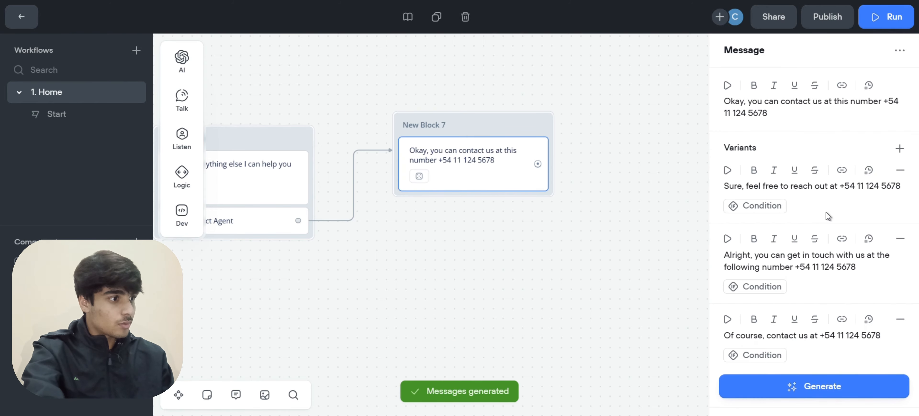
scroll(591, 258, right, 1)
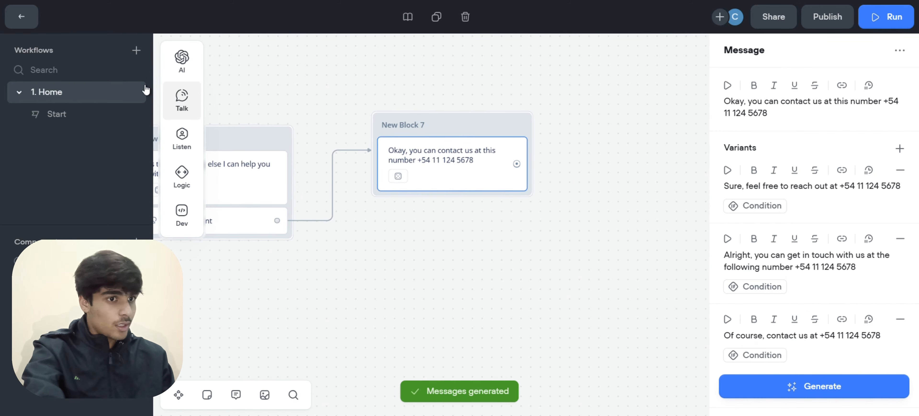
Add a message 'Anything else you want help with?' to New Block 7 with three generated variants
mouse_move(182, 104)
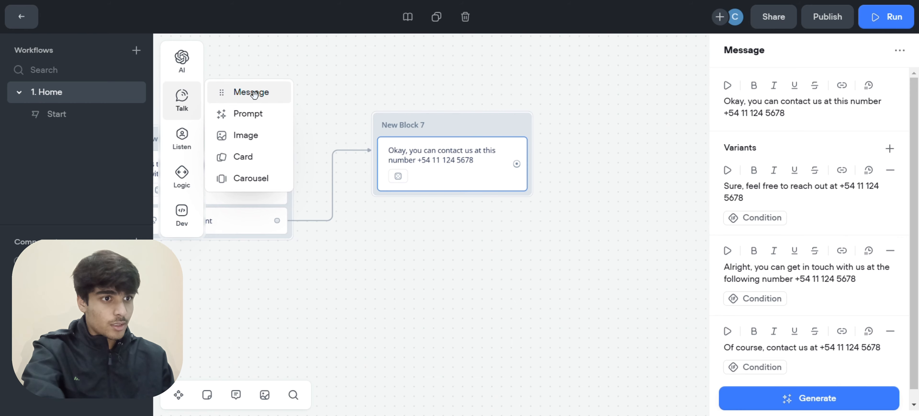
drag(255, 93, 482, 197)
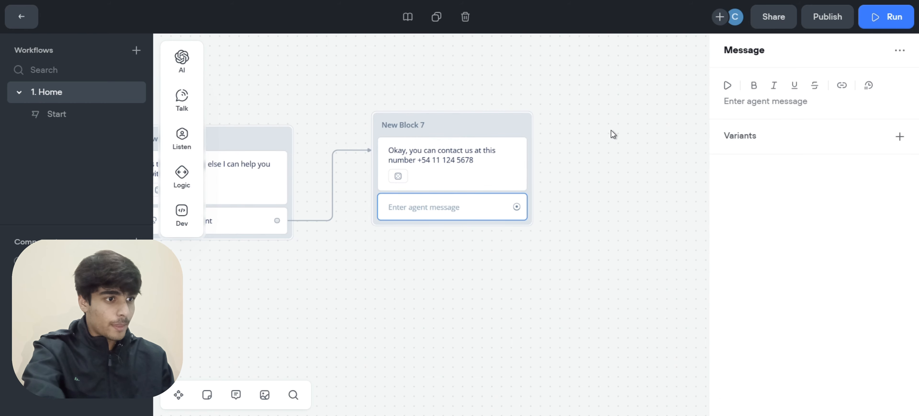
click(752, 104)
text(Anything else you want help with?)
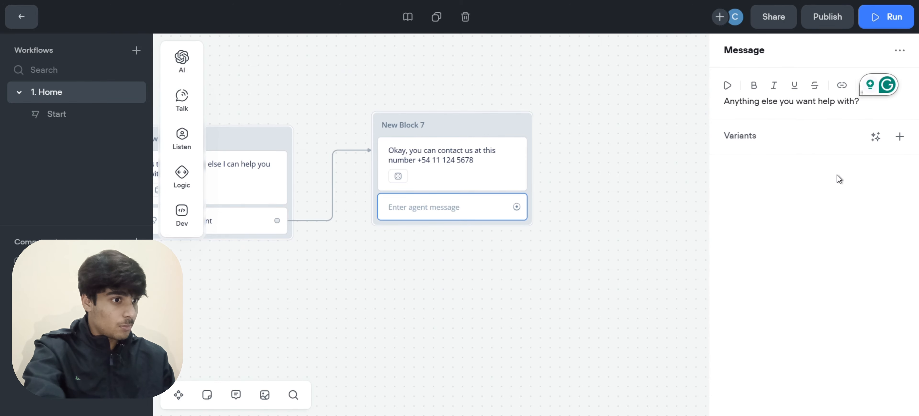
scroll(593, 213, down, 3)
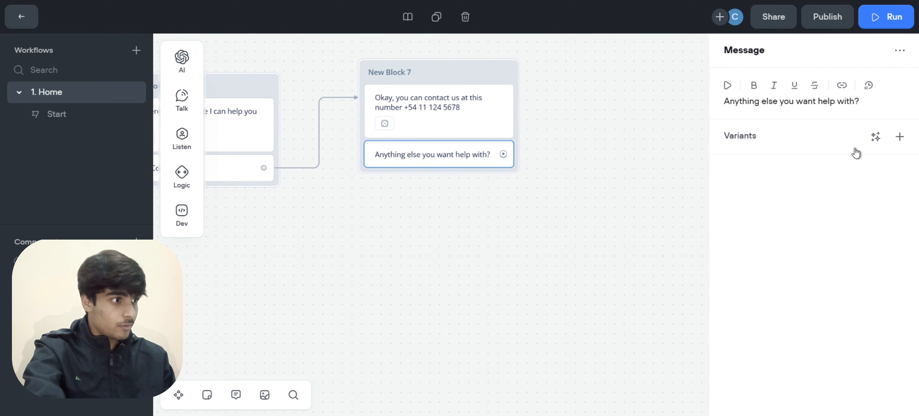
click(875, 137)
click(855, 180)
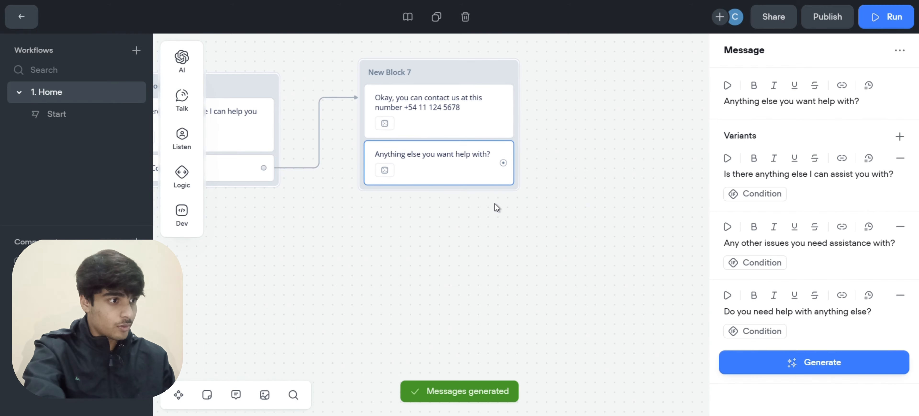
mouse_move(181, 148)
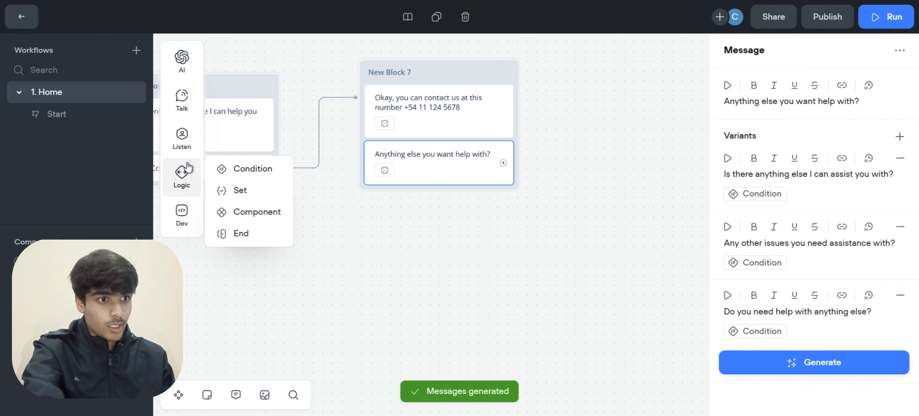
Add a Buttons step to New Block 7 with 'Yes!' and 'No!' buttons
drag(235, 130, 424, 175)
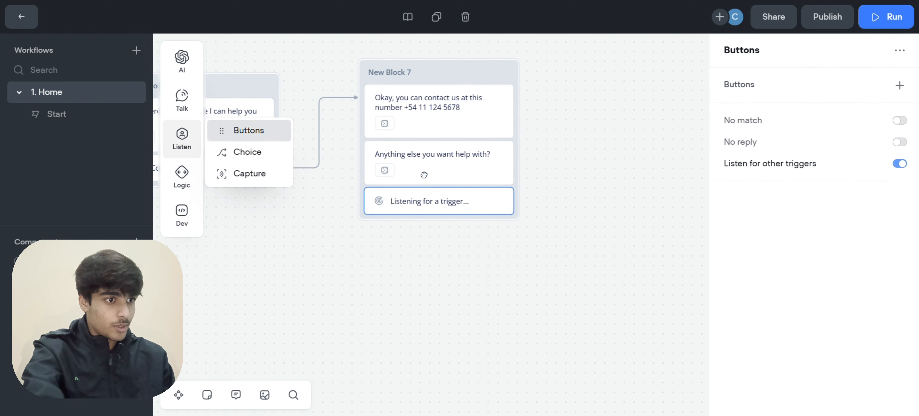
click(901, 86)
text(Yes!)
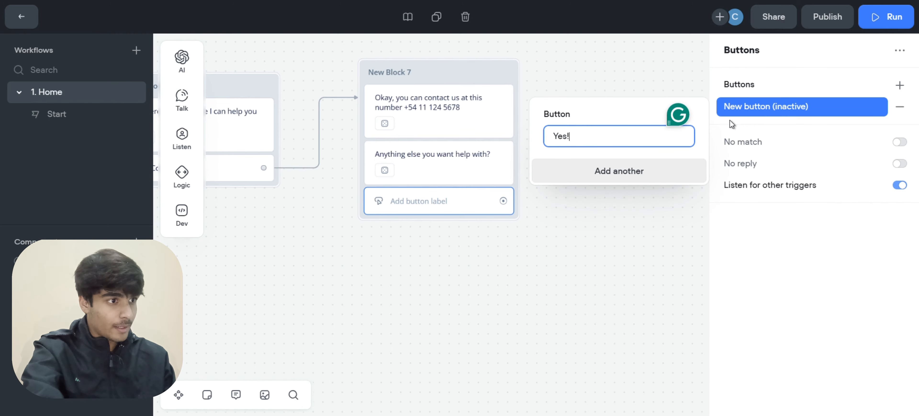
click(765, 209)
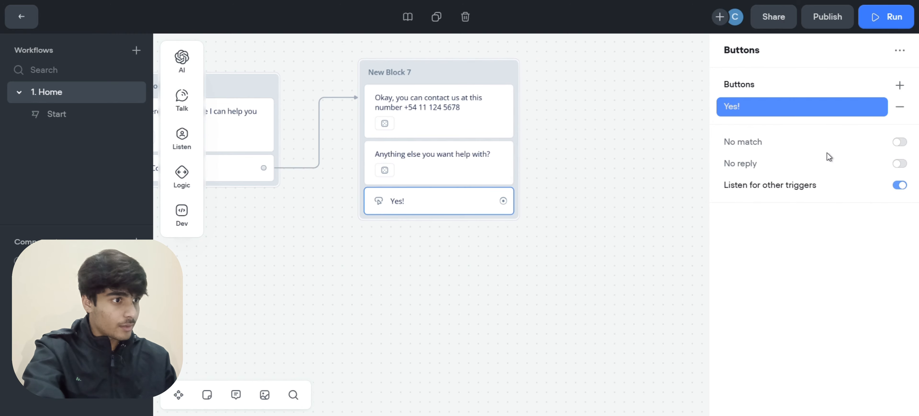
click(902, 83)
text(N)
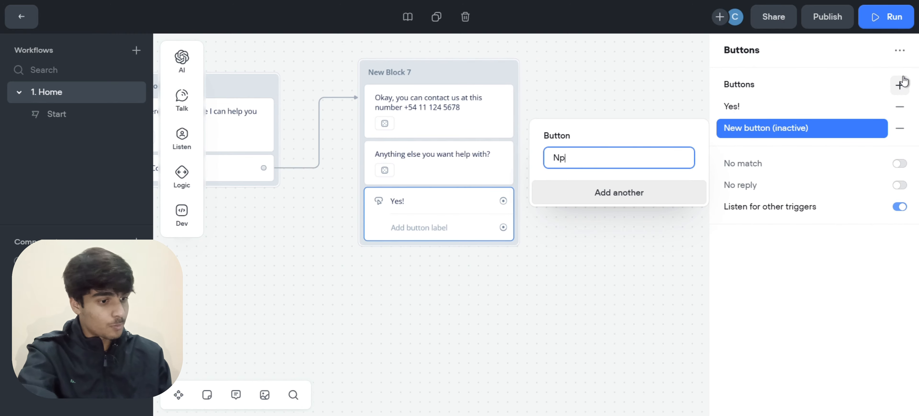
text(o!)
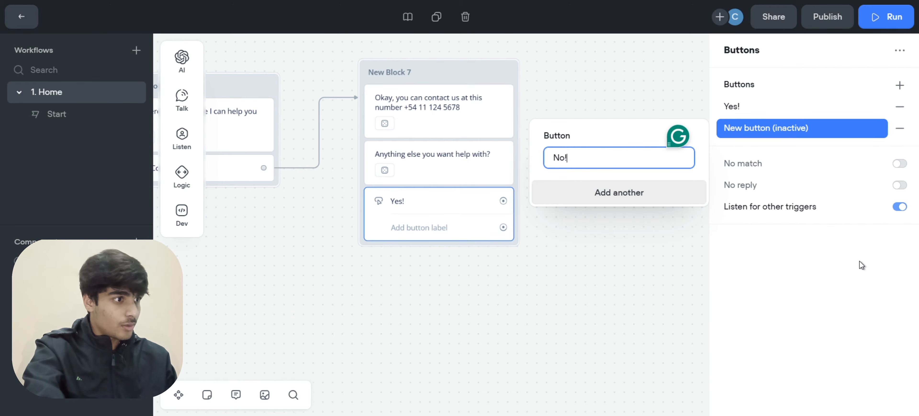
click(862, 265)
Connect the No! button to an End step that closes the conversation
scroll(537, 252, right, 3)
scroll(537, 252, up, 1)
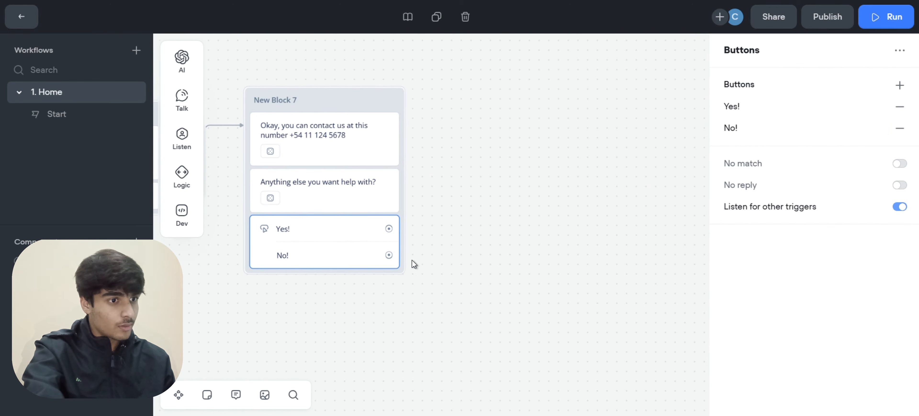
drag(389, 248, 429, 252)
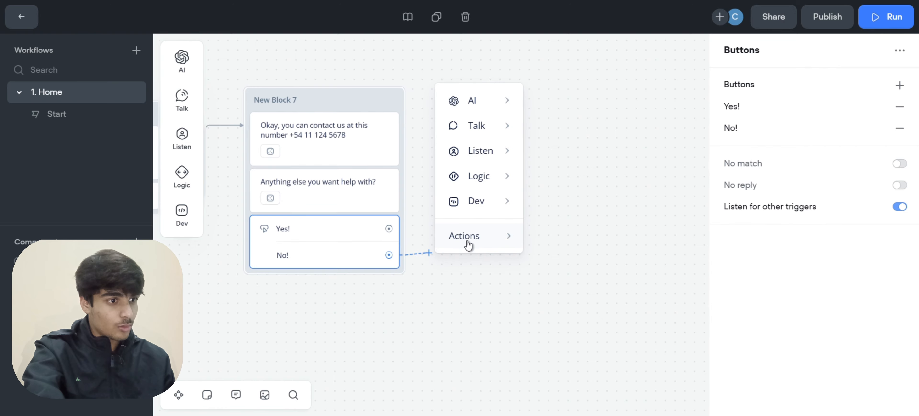
mouse_move(476, 242)
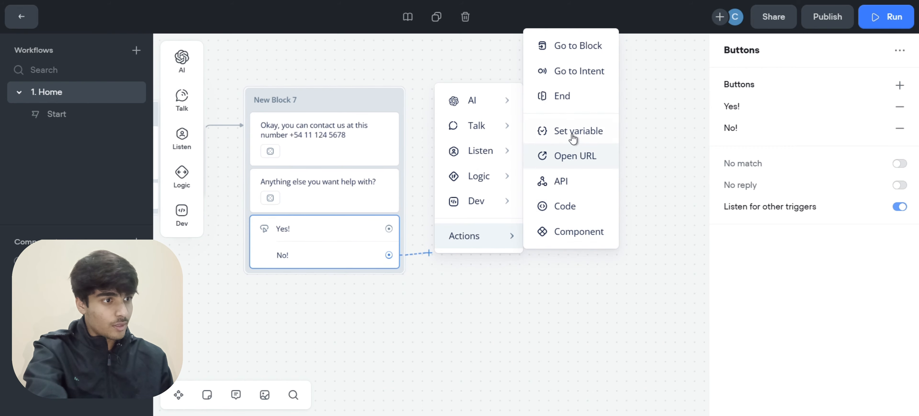
click(567, 103)
scroll(434, 213, right, 3)
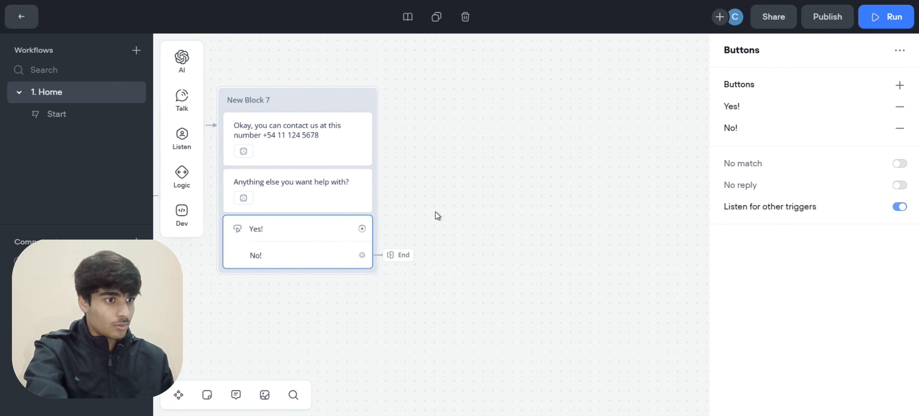
Create a new message block, New Block 8, after the Yes! button and nudge it into place
drag(333, 228, 415, 131)
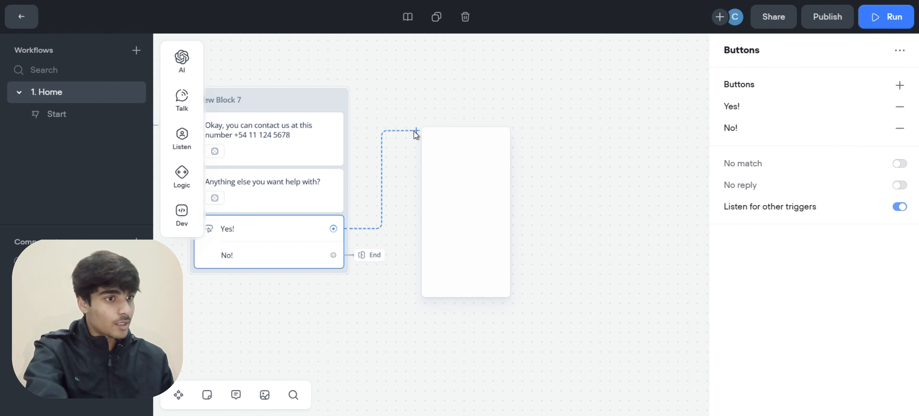
mouse_move(459, 146)
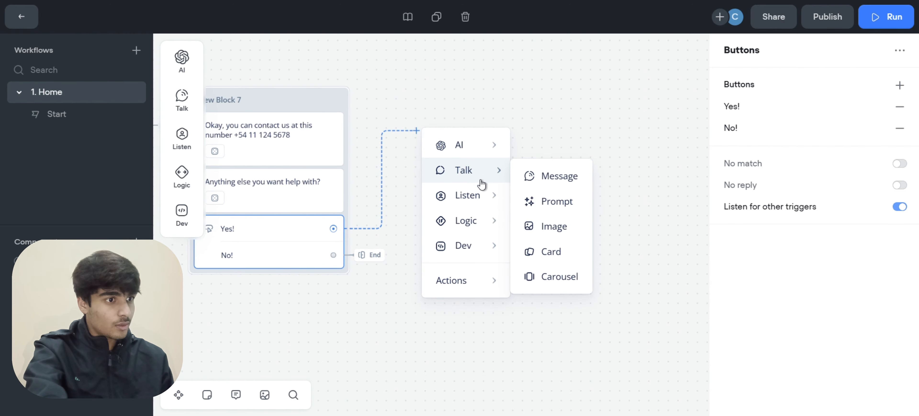
mouse_move(482, 185)
mouse_move(475, 171)
click(557, 178)
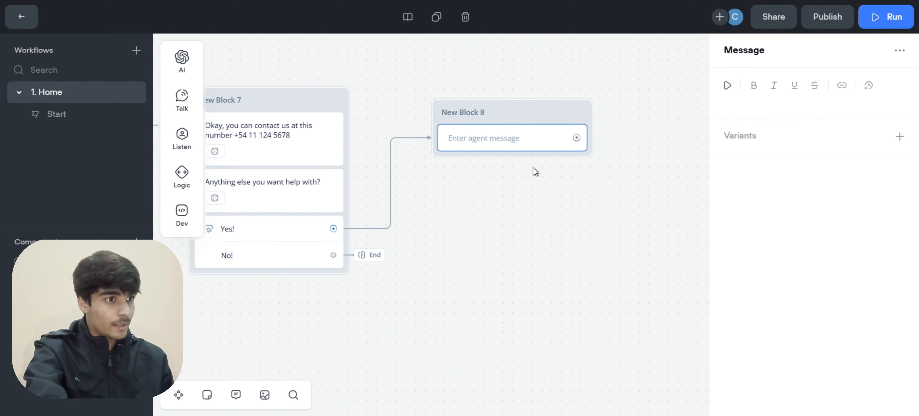
drag(512, 112, 489, 107)
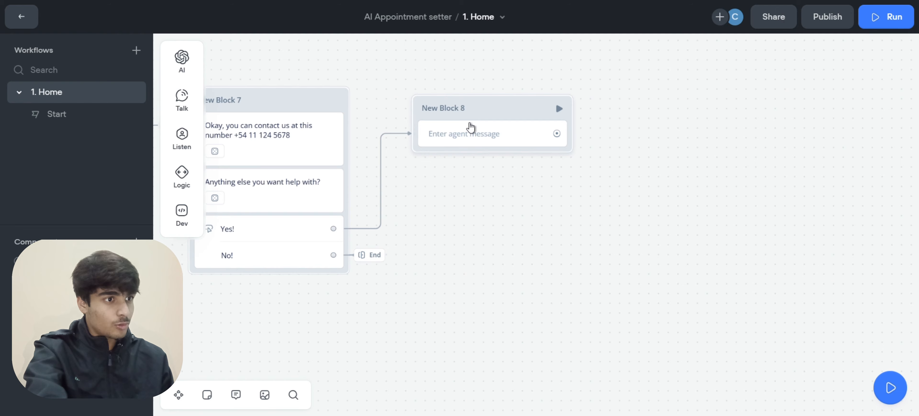
Paste the support e-mail contact message into New Block 8 and generate three variants
click(760, 106)
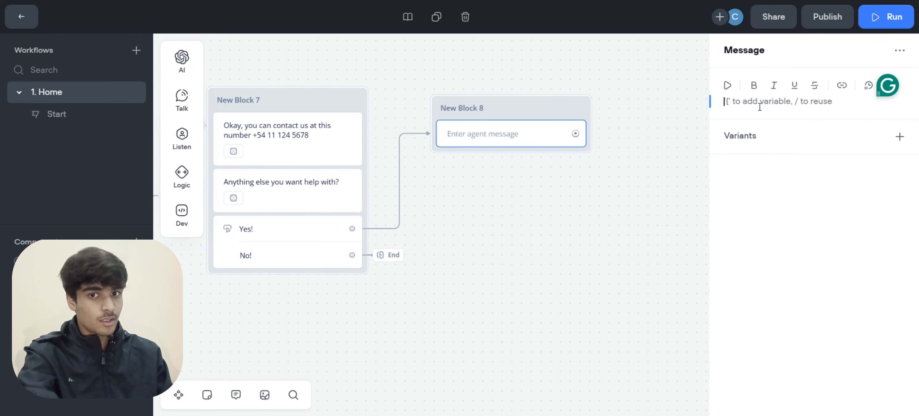
key(ctrl+v)
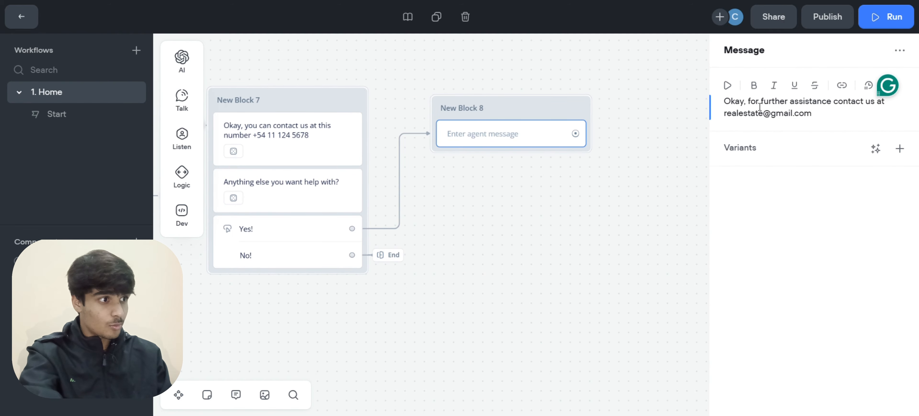
drag(750, 101, 870, 102)
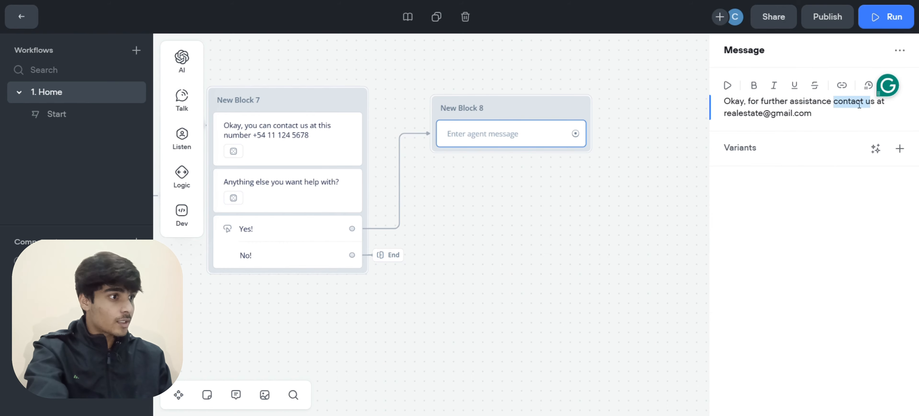
click(839, 109)
click(876, 148)
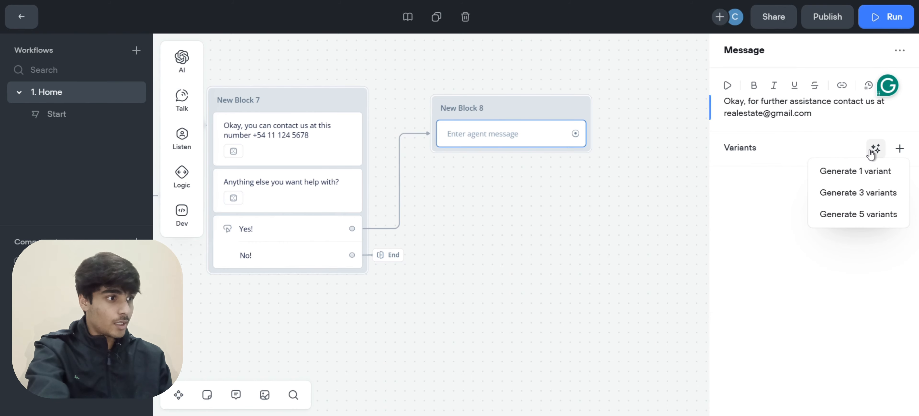
click(868, 192)
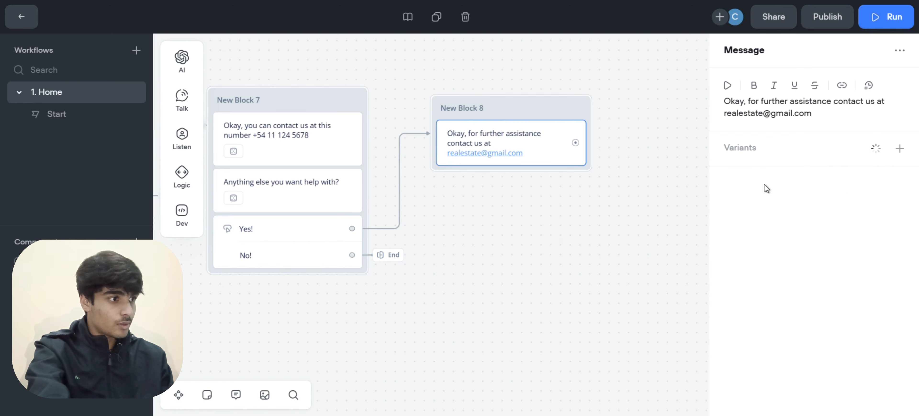
scroll(659, 182, right, 1)
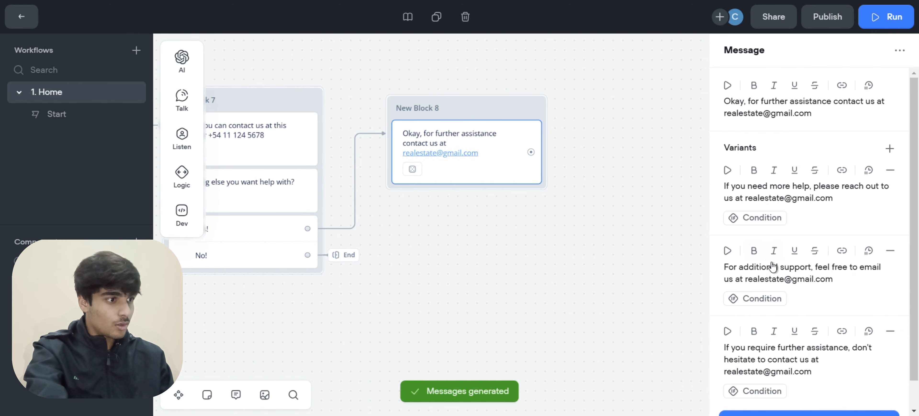
scroll(774, 267, down, 1)
Attach an End step after New Block 8 to close the conversation
drag(532, 151, 575, 154)
mouse_move(611, 306)
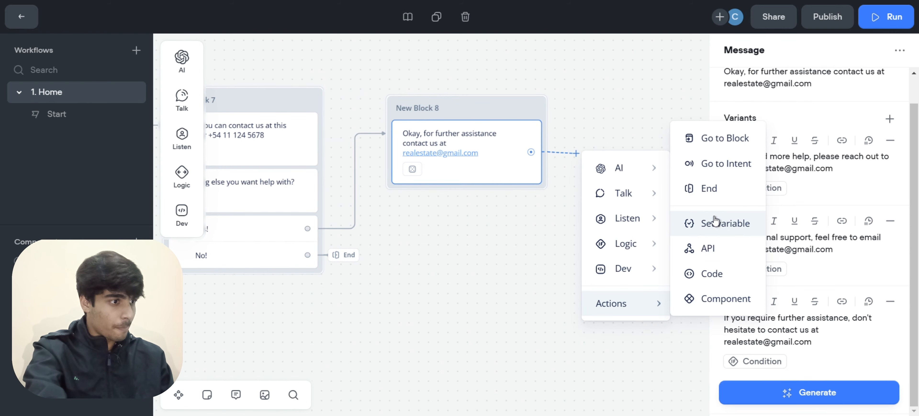
click(720, 186)
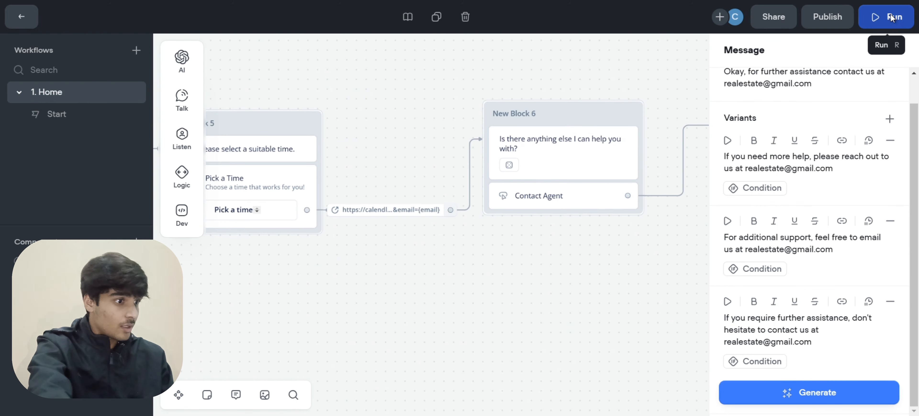
Start a prototype test and answer Book an Appointment, then Yes! to the house tour
click(892, 16)
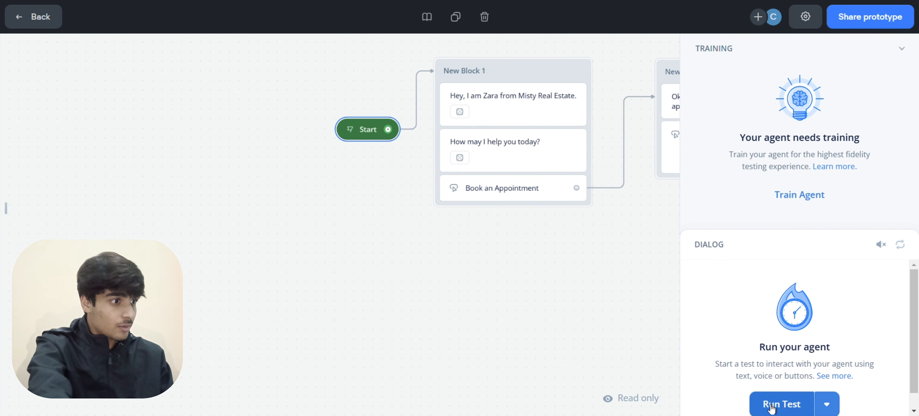
click(771, 407)
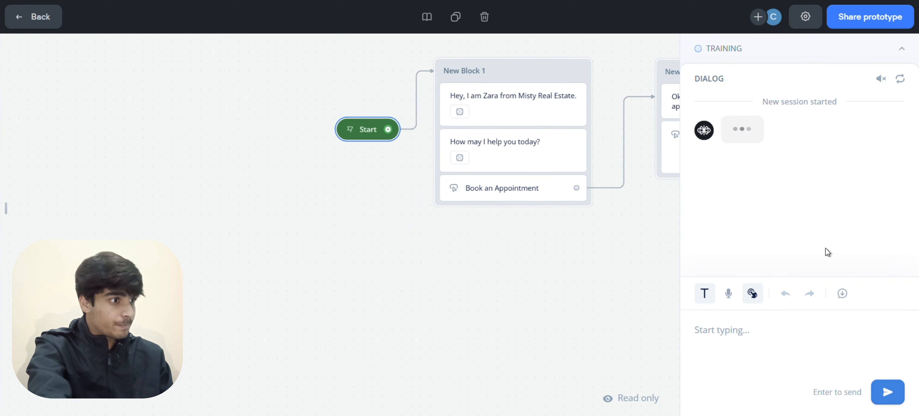
click(767, 211)
click(738, 245)
Send a first name and an e-mail address in the test chat, then open the booking card
click(742, 326)
text(Mohut)
key(Return)
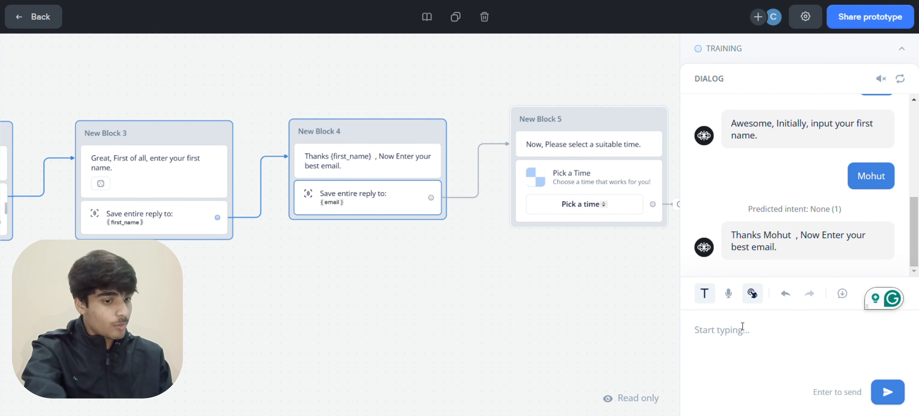
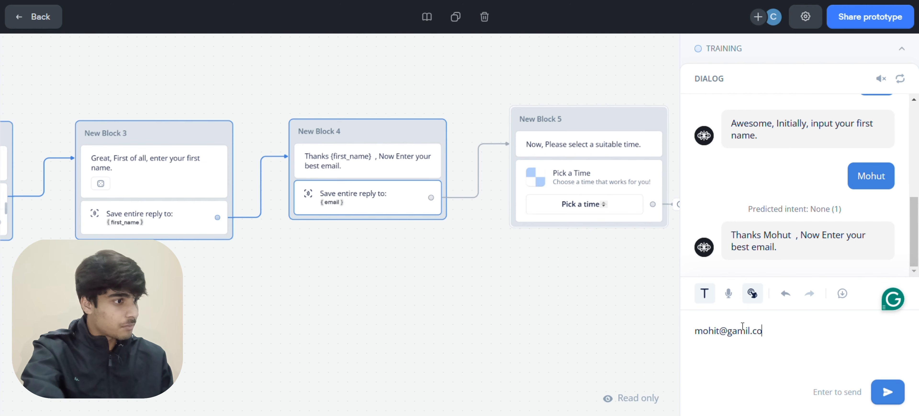
key(Return)
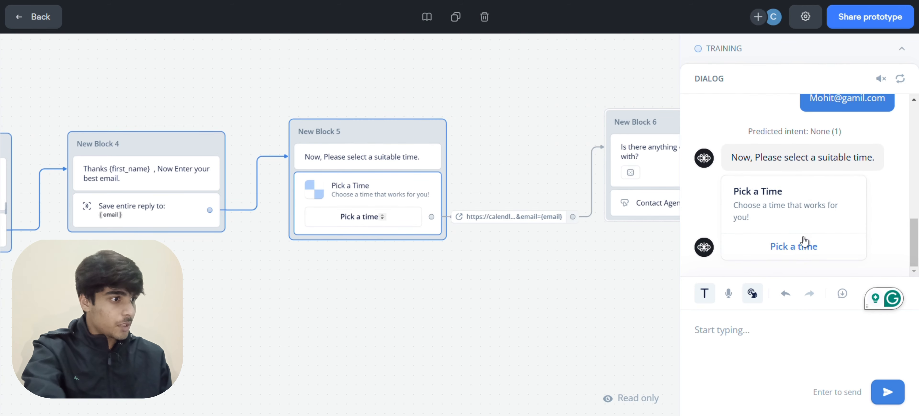
click(787, 242)
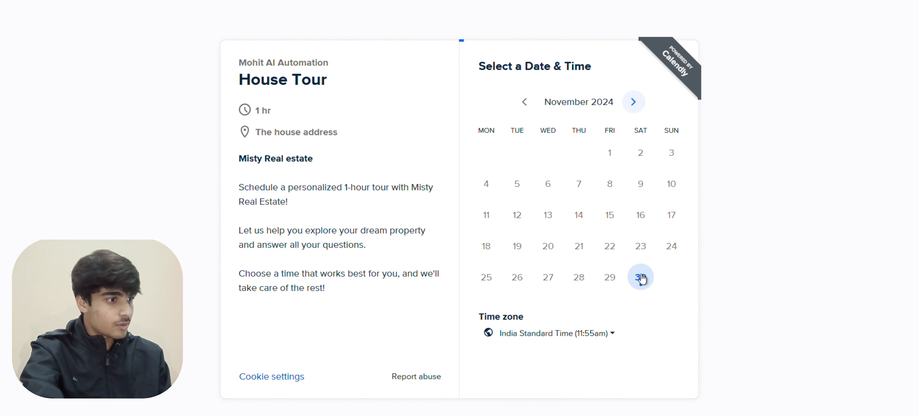
Choose the 9:30pm slot on November 30, check the prefilled name and e-mail, then return to the chat
click(643, 277)
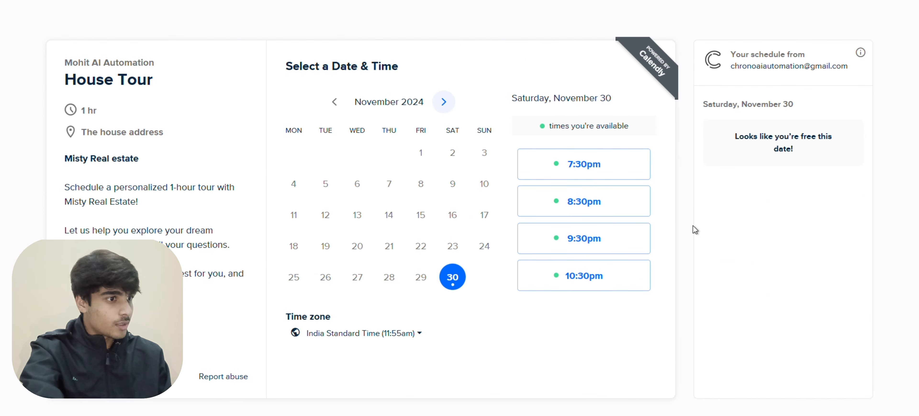
double_click(693, 226)
click(613, 231)
click(617, 232)
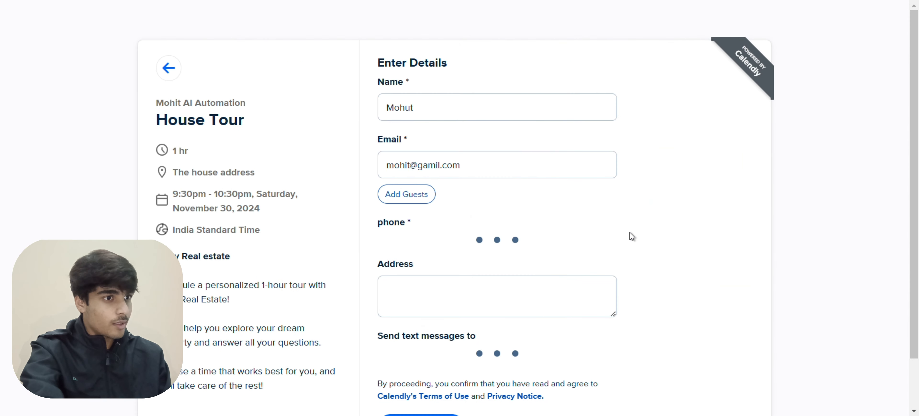
click(435, 107)
drag(435, 107, 333, 105)
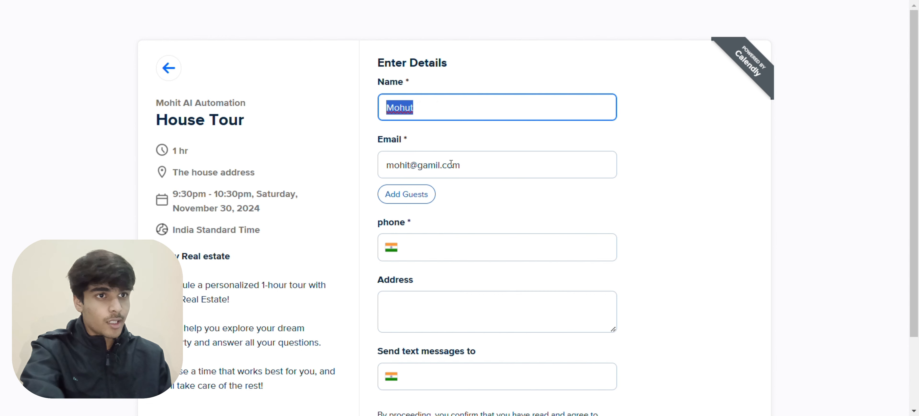
drag(452, 164, 382, 154)
click(208, 0)
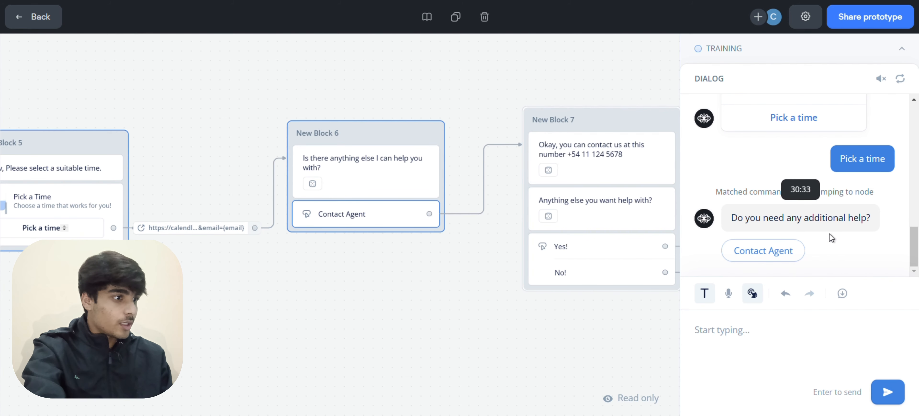
Answer Contact Agent, then Yes! in the test chat to finish the conversation
click(759, 254)
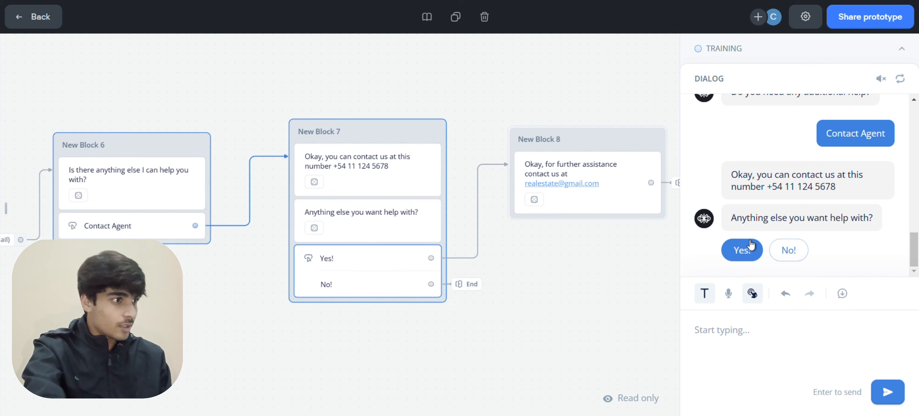
click(750, 240)
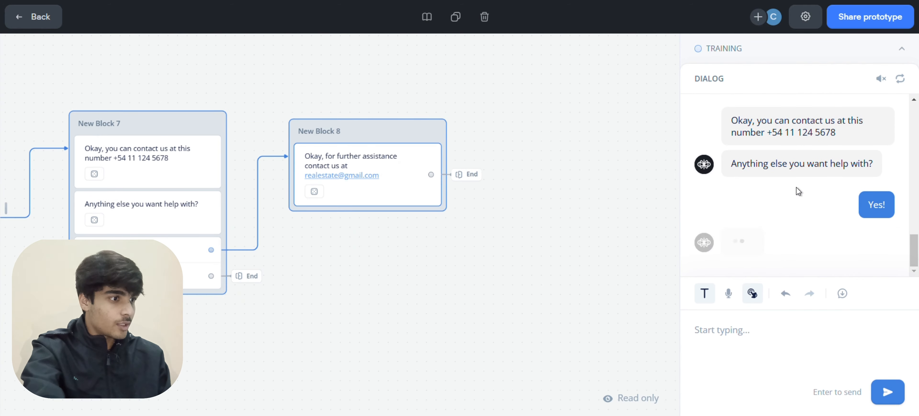